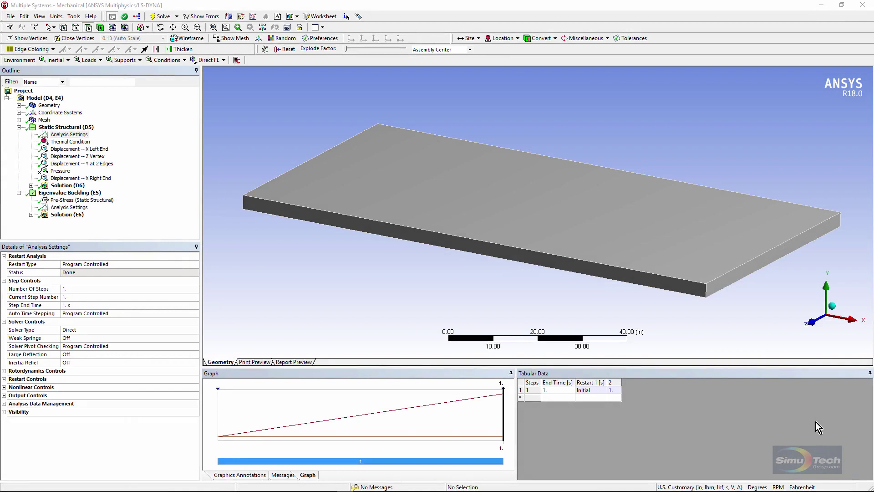
- Inspect the Static Structural and Eigenvalue Buckling environments, including the static analysis settings
click(66, 127)
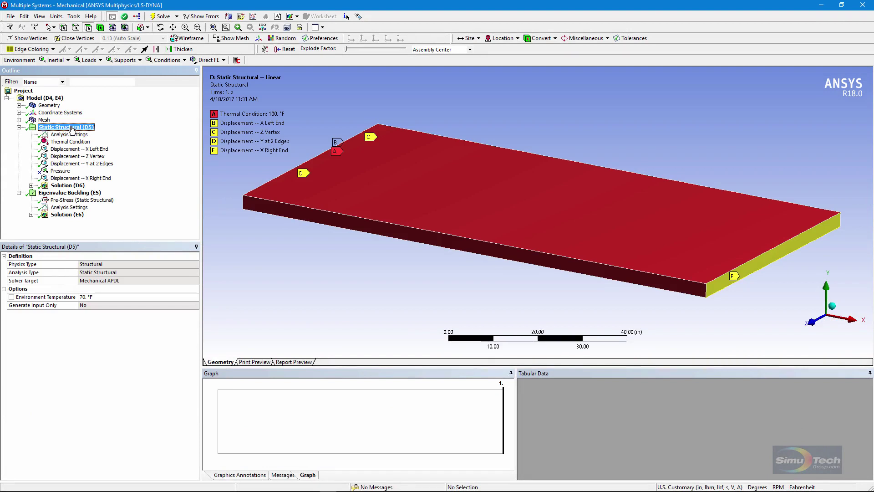
click(81, 193)
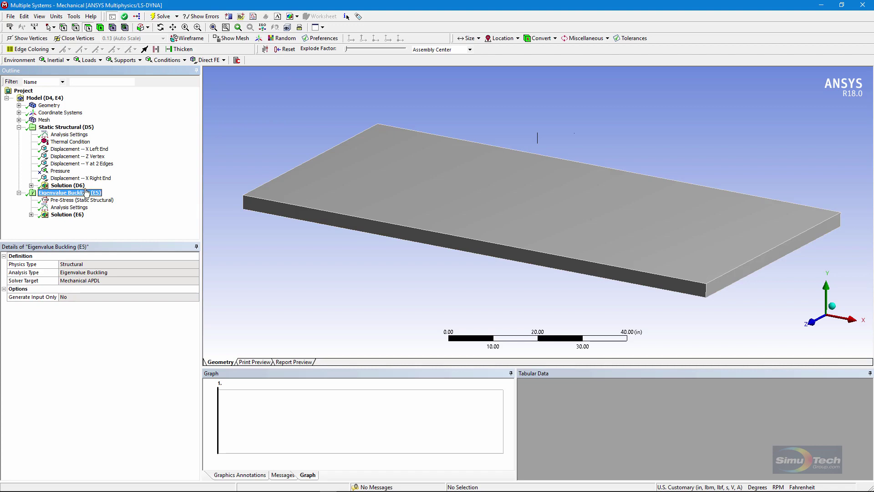
click(69, 135)
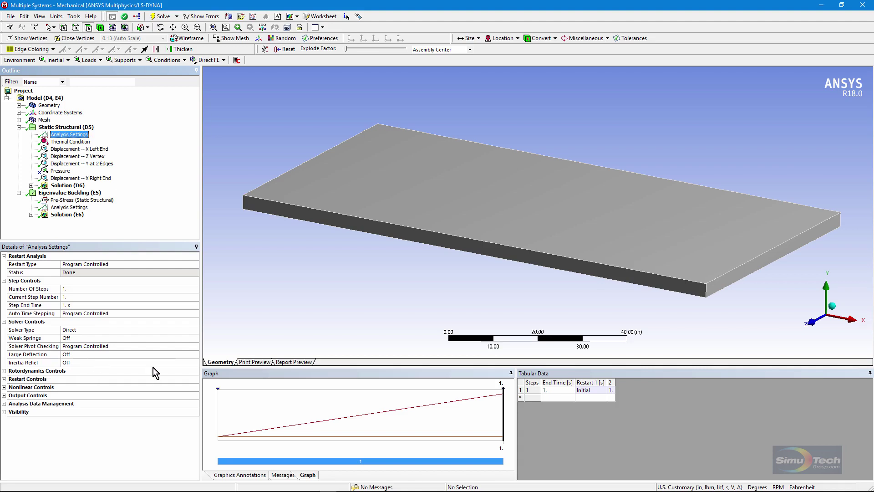
- Inspect the static model's displacement supports on the end faces, vertex and two edges, along with the pressure load
click(73, 149)
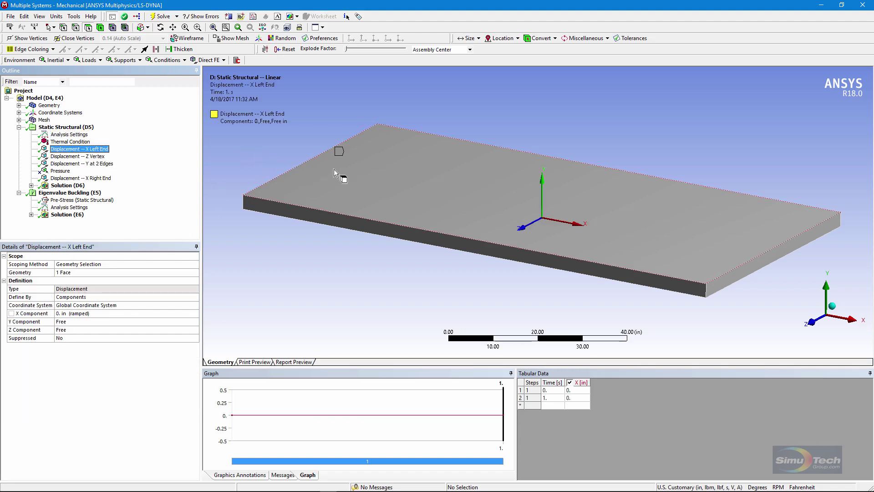
key(Down)
key(Down)
key(Down)
key(Down)
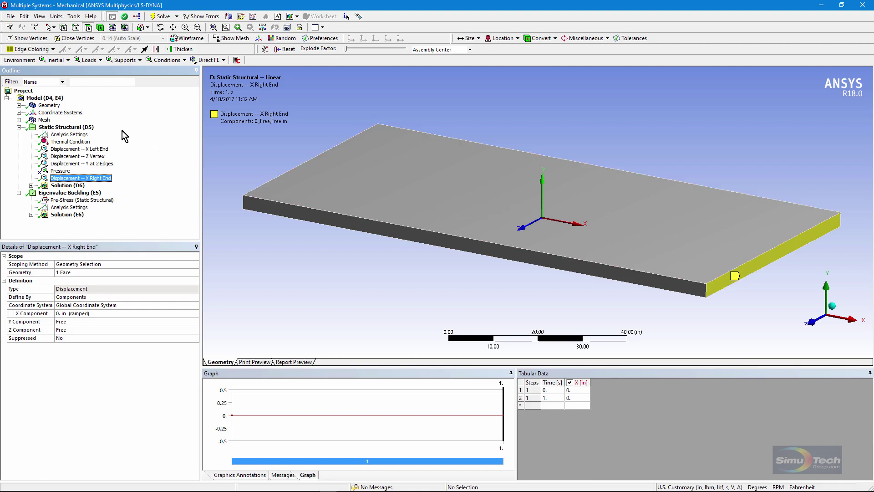
click(91, 157)
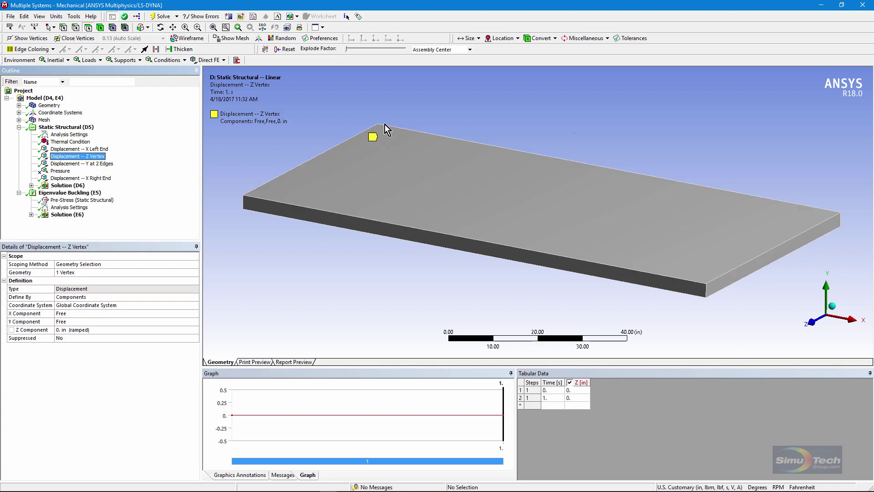
click(105, 163)
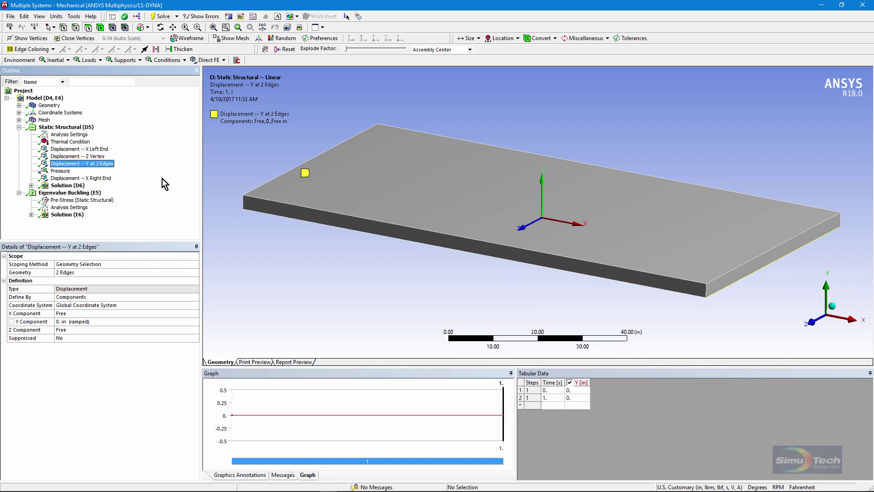
click(66, 172)
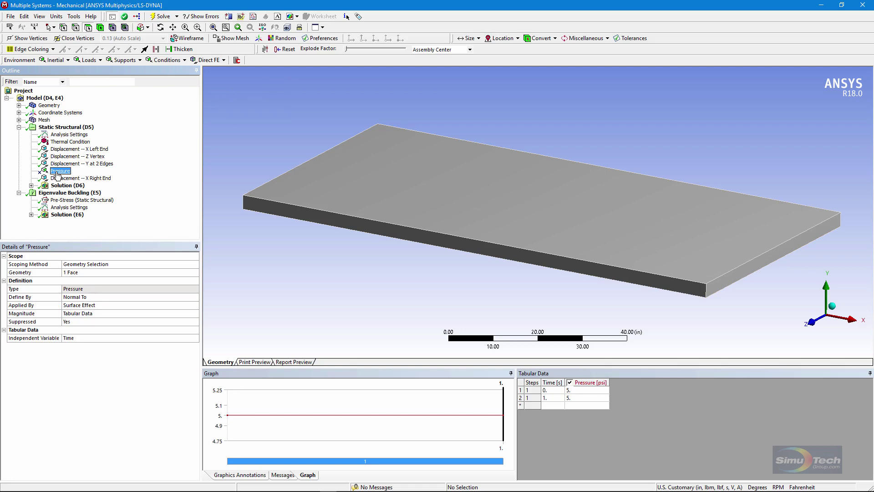
- Expand the static solution and examine its equivalent stress, total deformation and Y-axis directional deformation results
click(31, 185)
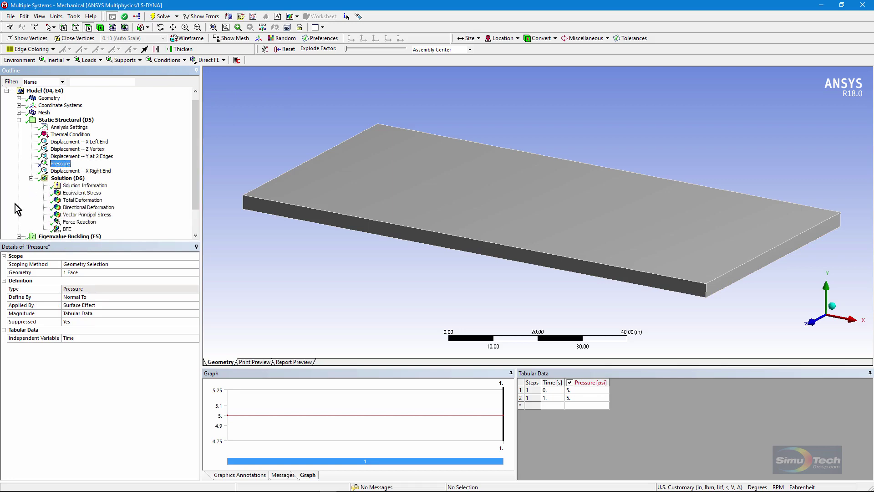
click(89, 193)
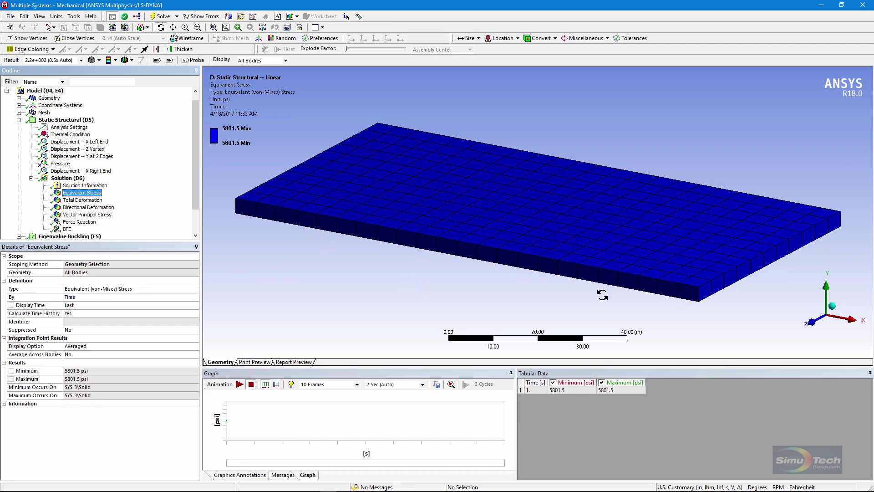
click(99, 200)
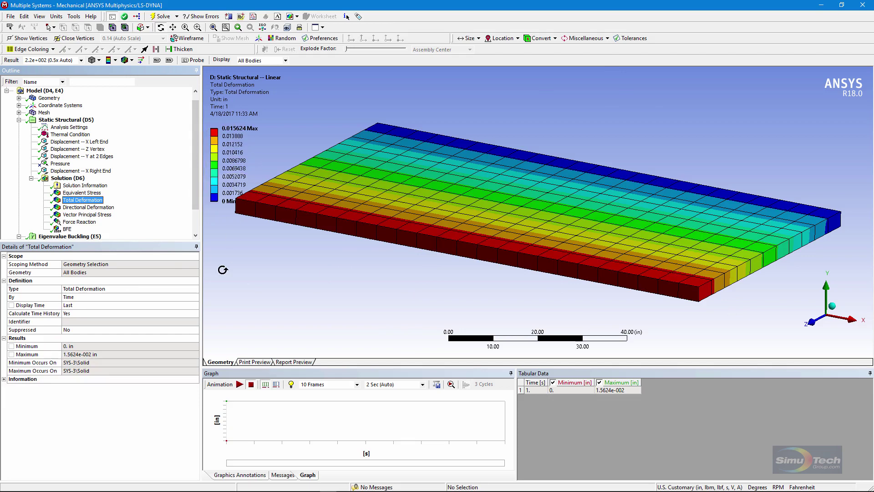
click(89, 207)
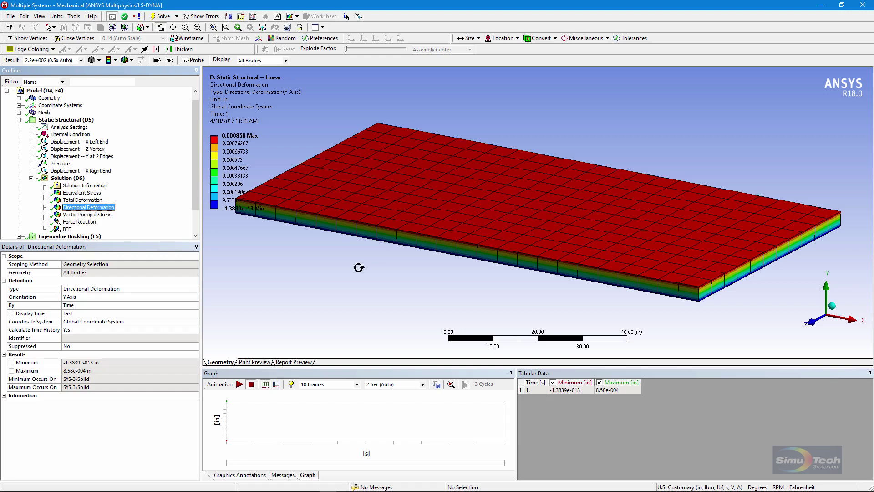
- Examine the principal stress vectors up close in wireframe, and the force reaction at the X Left End support
click(96, 216)
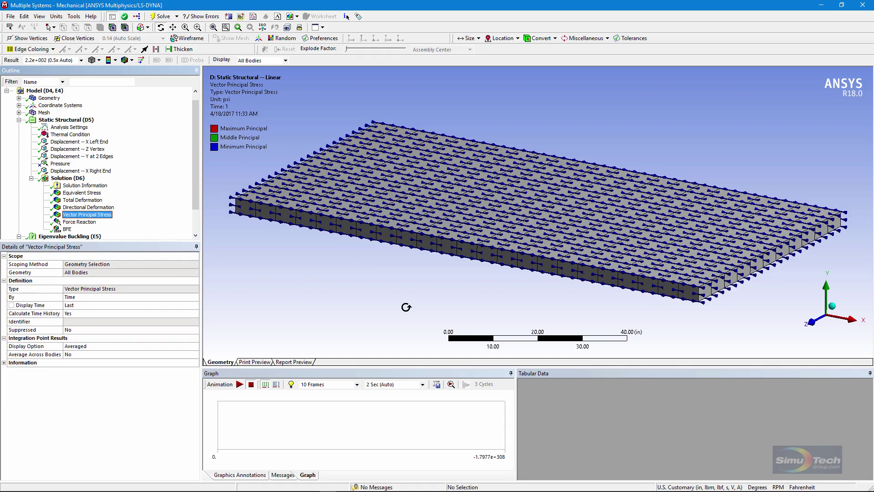
click(200, 40)
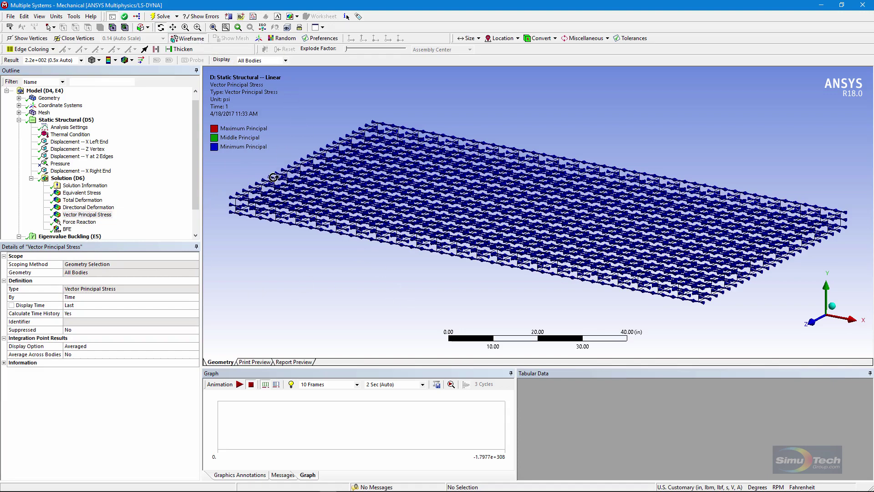
right_drag(236, 184, 312, 233)
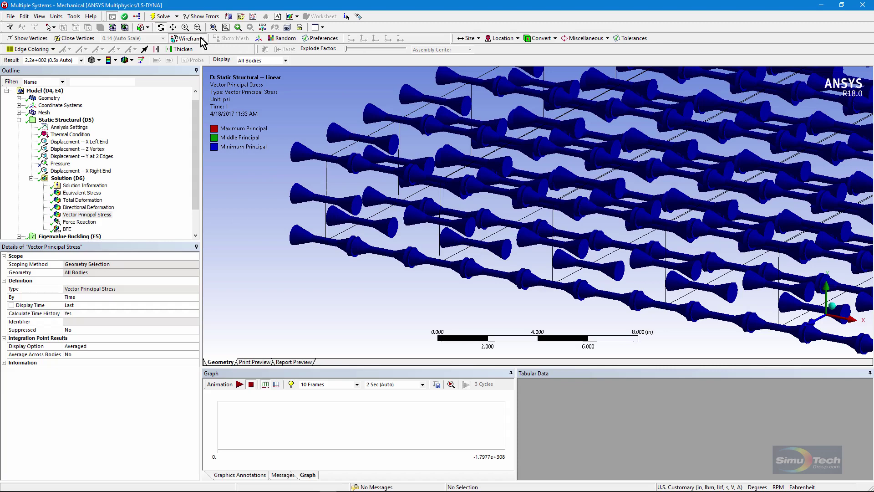
click(214, 27)
click(80, 222)
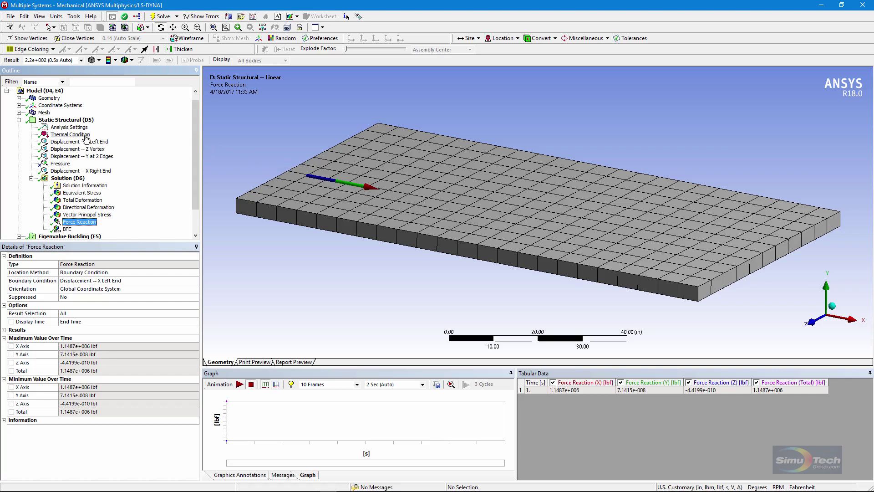
- Check the static analysis's environment temperature and the thermal condition applied to the plate
click(63, 120)
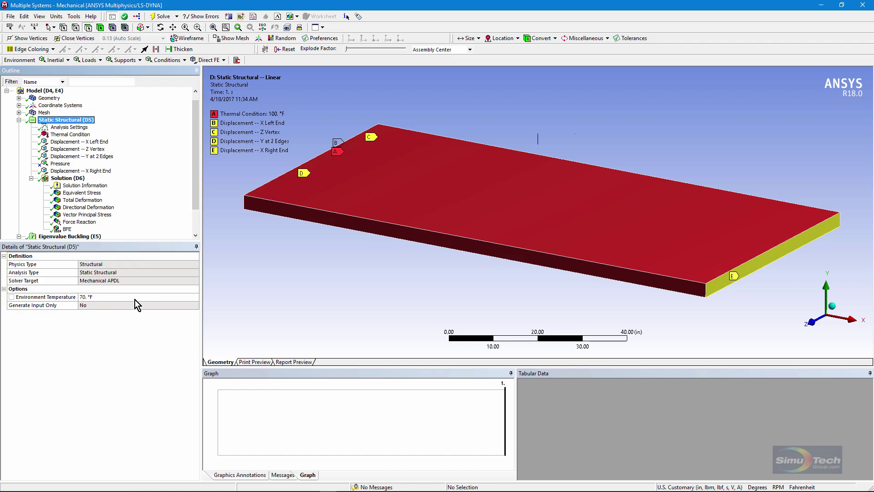
click(73, 135)
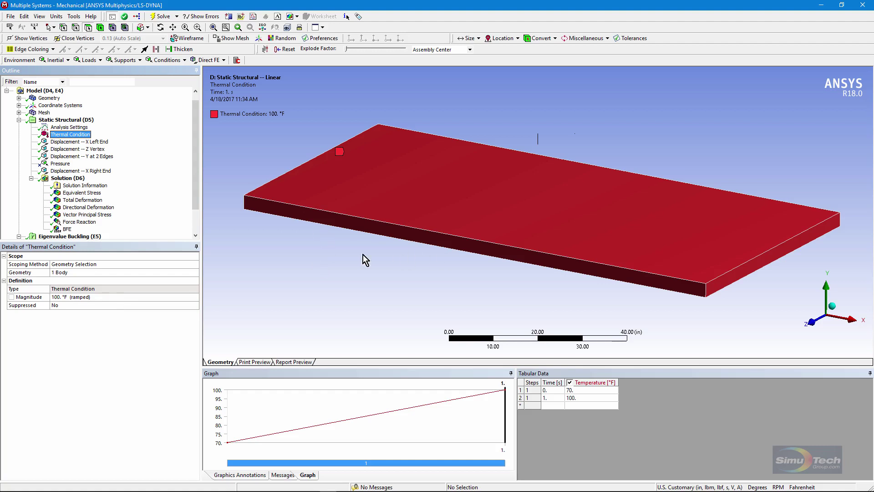
- Expand the eigenvalue buckling solution and review its pre-stress definition, analysis settings and load multipliers
drag(195, 176, 198, 213)
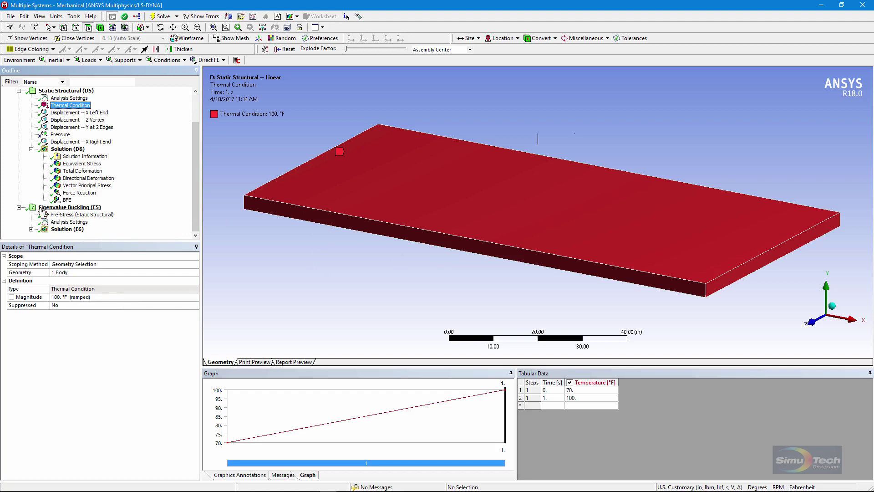
click(31, 229)
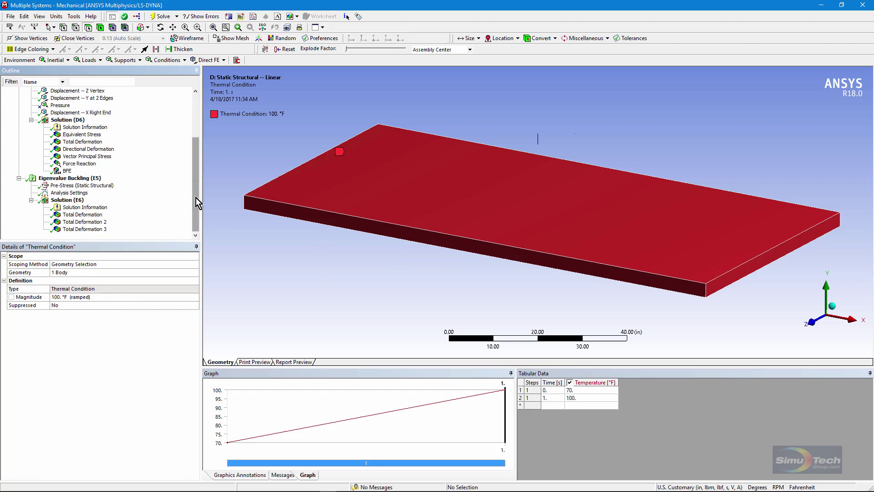
click(76, 186)
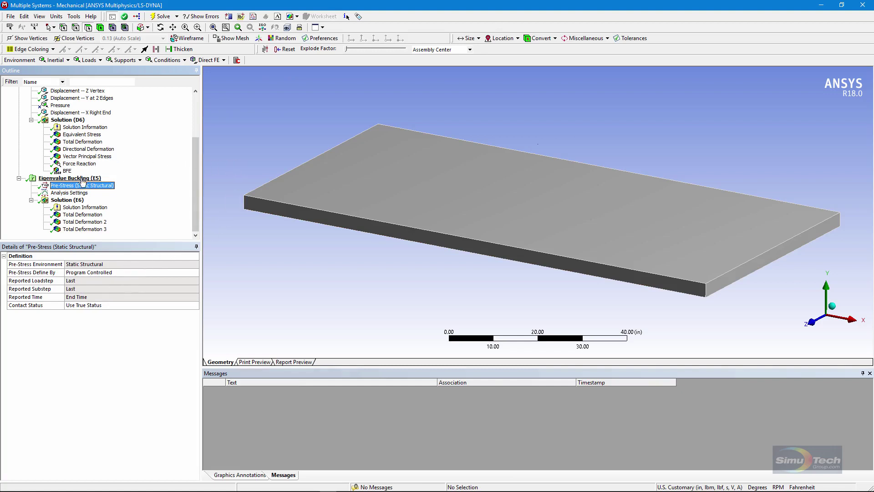
click(78, 192)
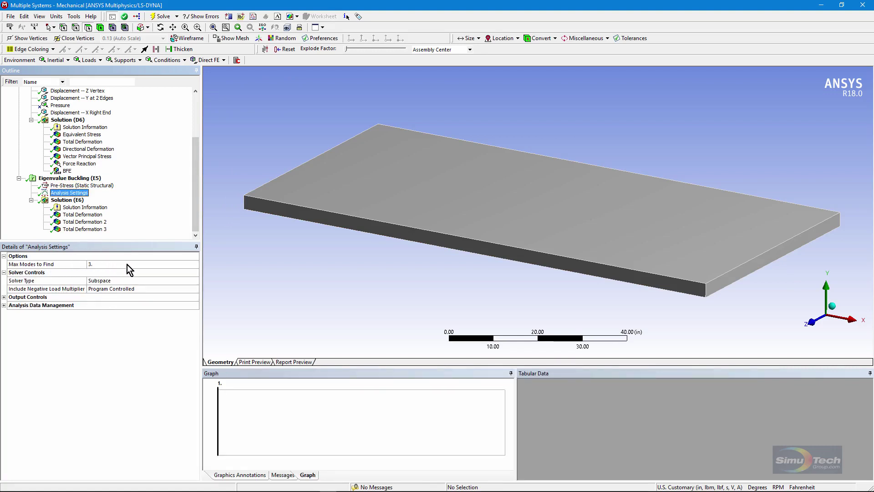
click(76, 204)
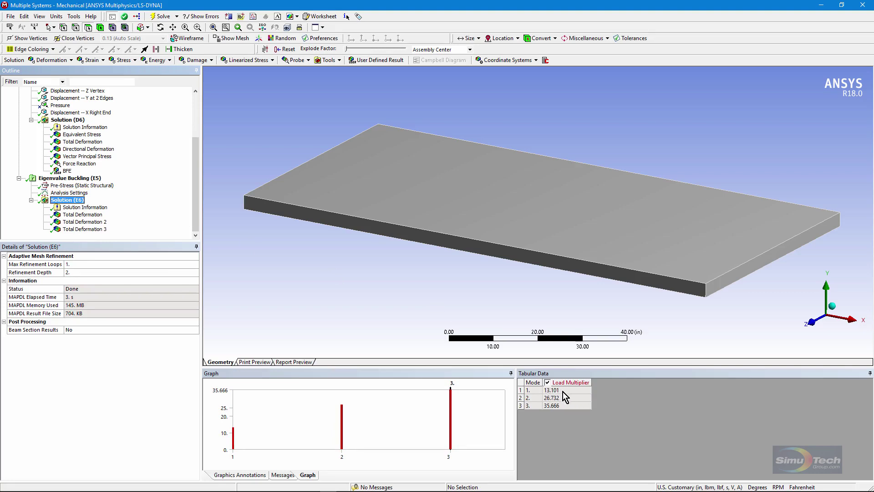
- View the total deformation shapes of buckling modes 1, 2 and 3, and return to mode 1
click(82, 214)
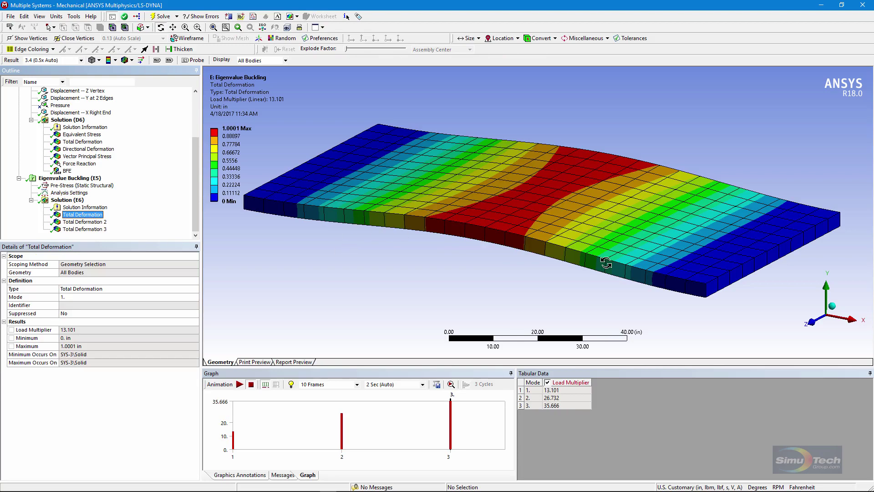
click(85, 221)
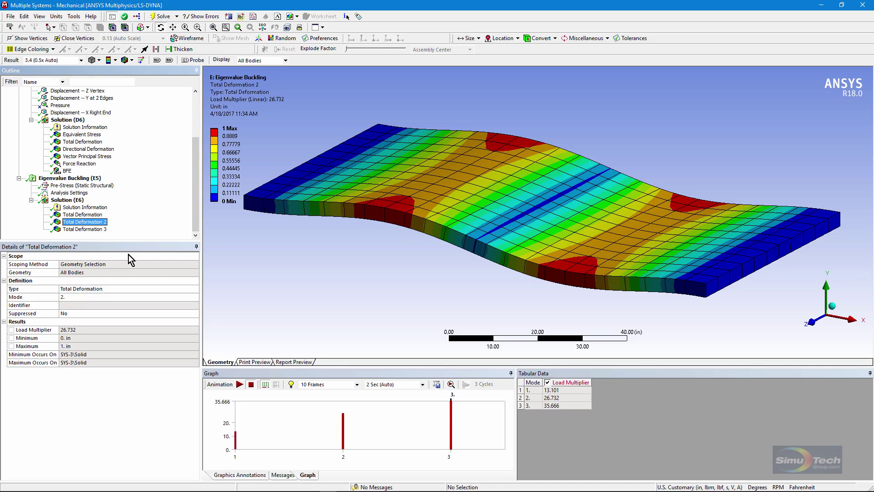
click(97, 230)
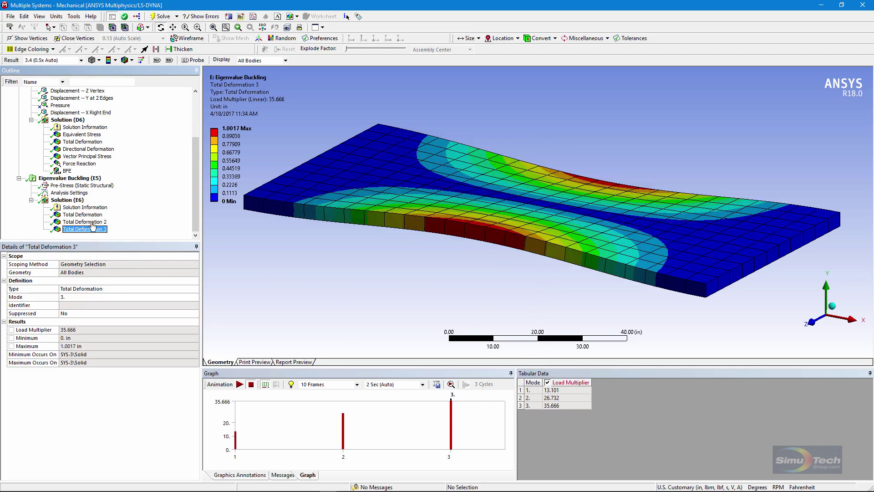
click(82, 214)
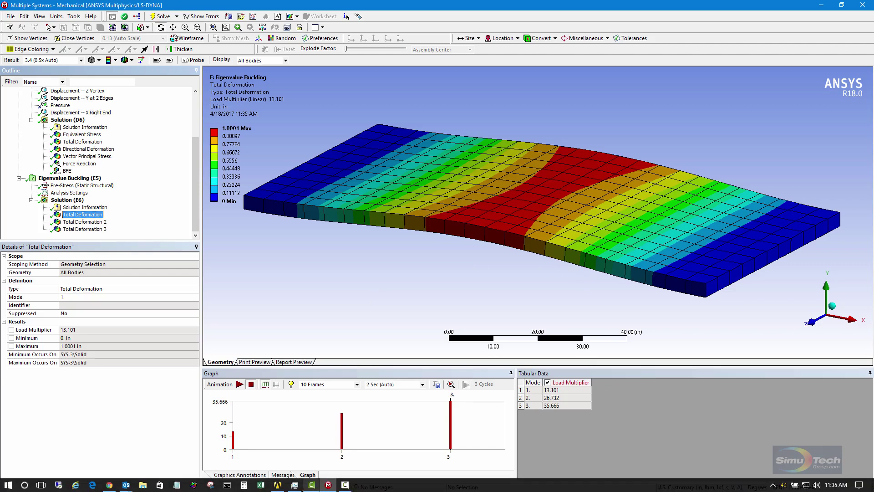
- Open the scientific Calculator and move its window clear of the outline tree
click(295, 485)
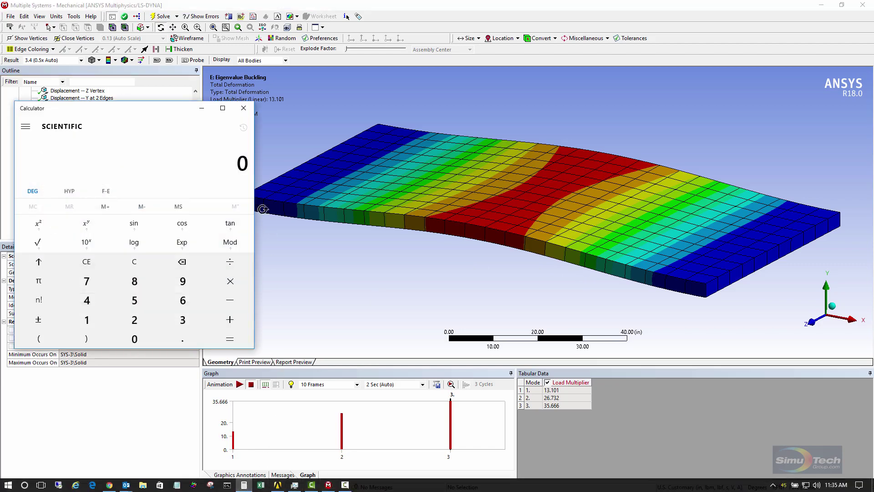
drag(170, 114, 661, 65)
- Recheck the thermal condition magnitude and the static environment temperature for the buckling temperature calculation
drag(195, 159, 198, 117)
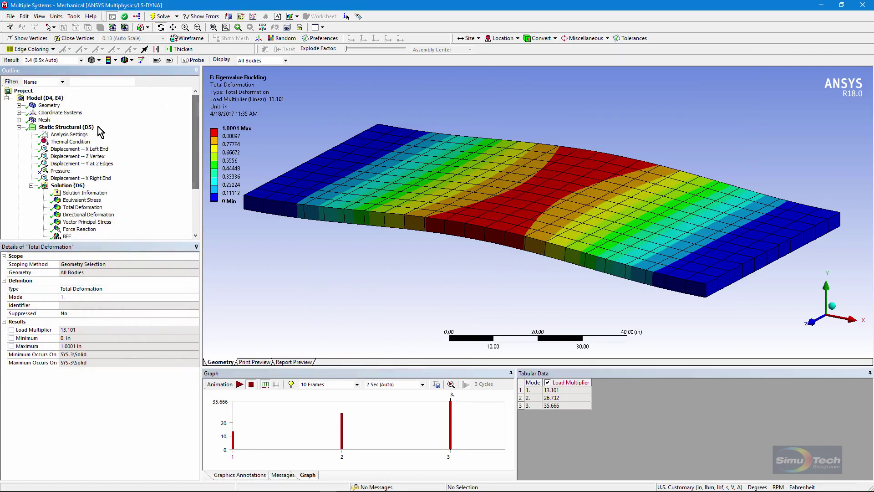
click(78, 143)
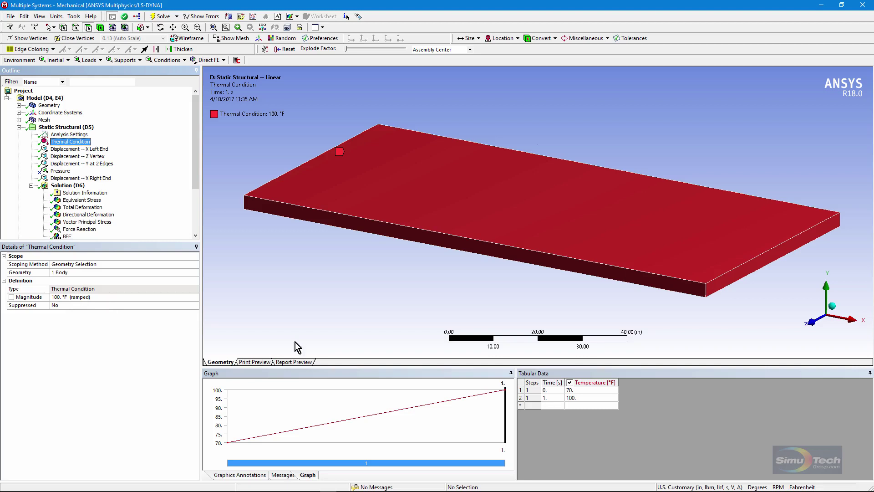
click(66, 127)
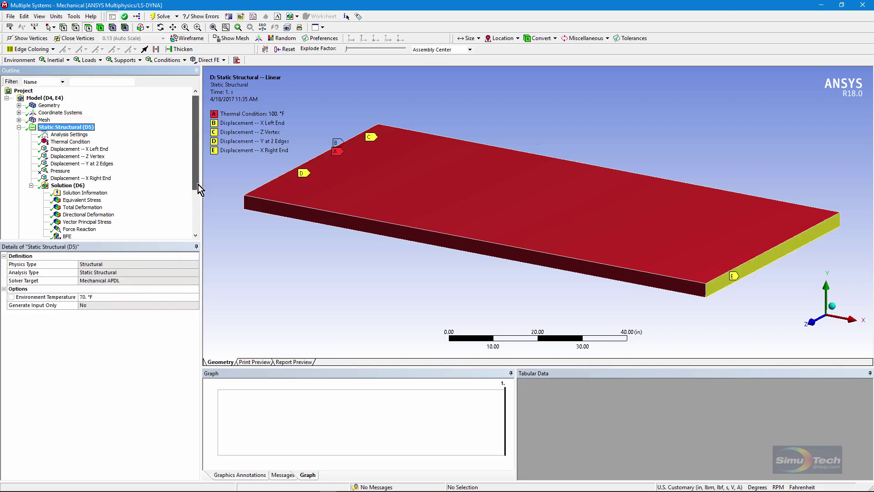
- Recheck the load multiplier of the first buckling mode in its total deformation result
drag(198, 184, 197, 226)
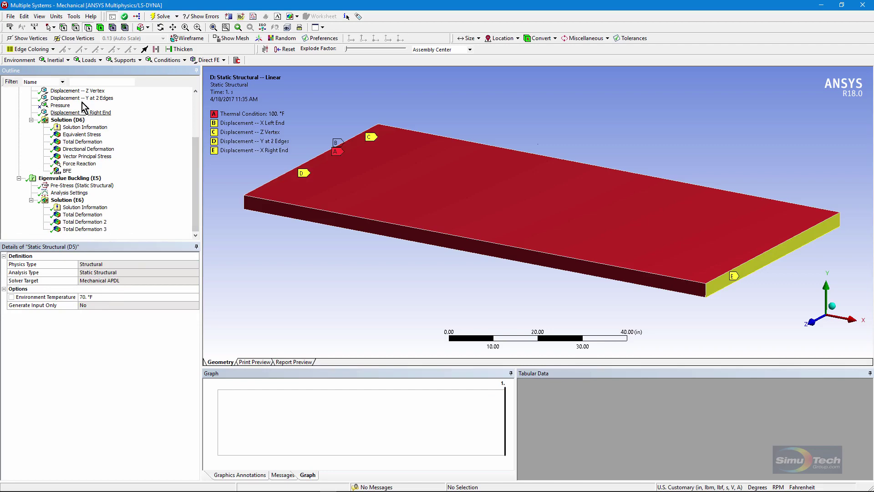
click(83, 215)
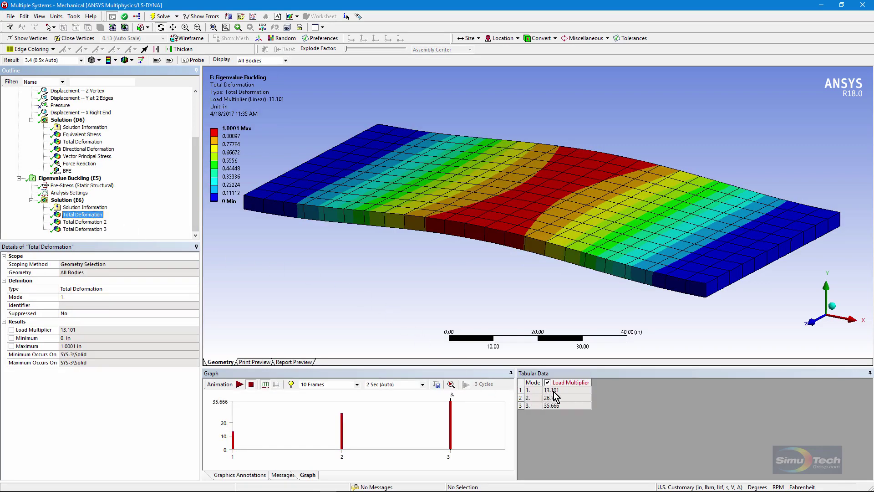
- Switch to the Calculator and multiply the first-mode load multiplier 13.101 by the 30-degree temperature rise
mouse_move(295, 486)
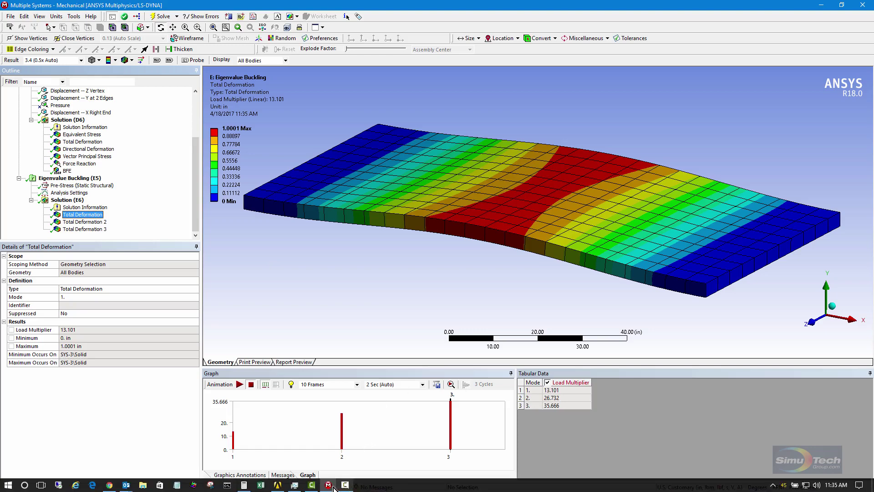
click(244, 485)
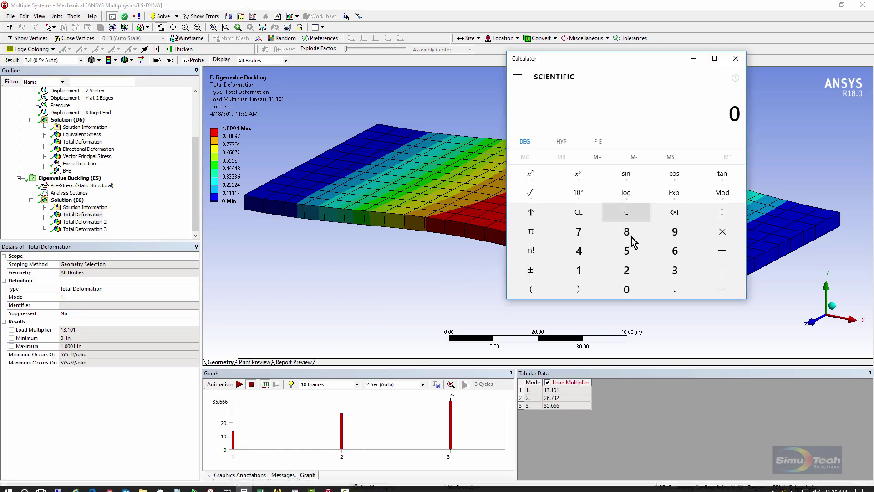
click(579, 273)
click(673, 272)
click(675, 291)
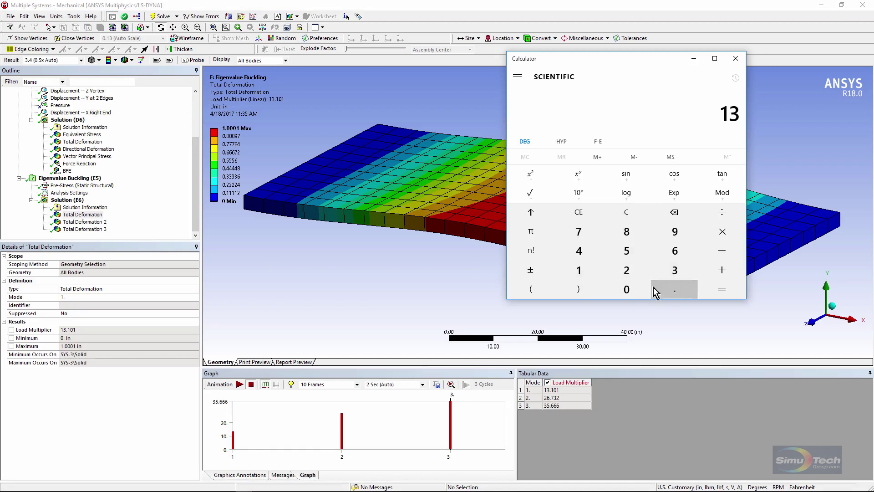
click(578, 271)
click(626, 289)
click(584, 270)
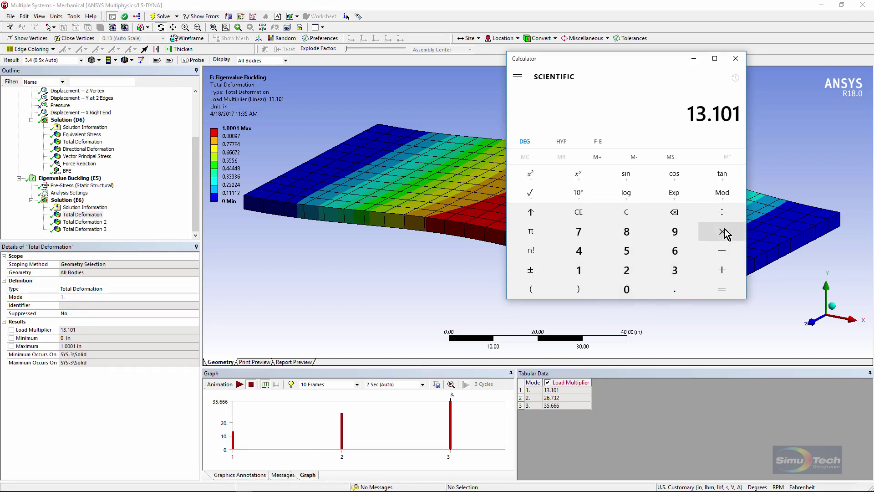
click(723, 231)
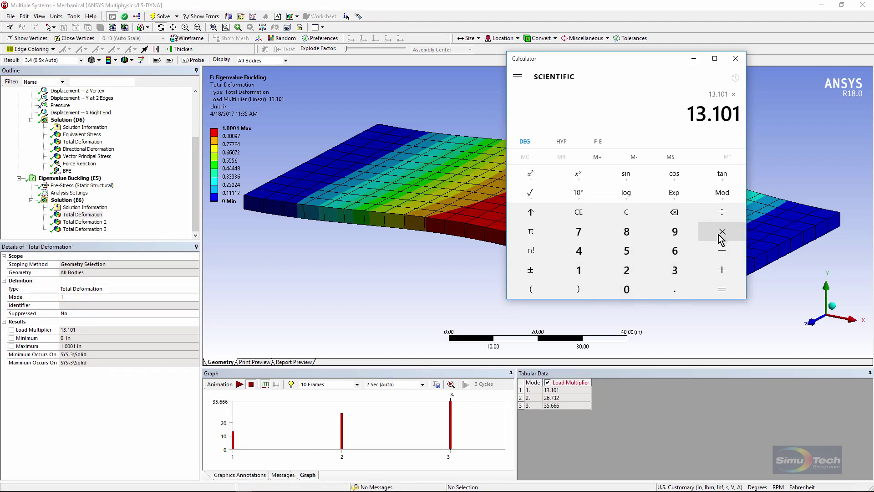
click(676, 272)
click(629, 289)
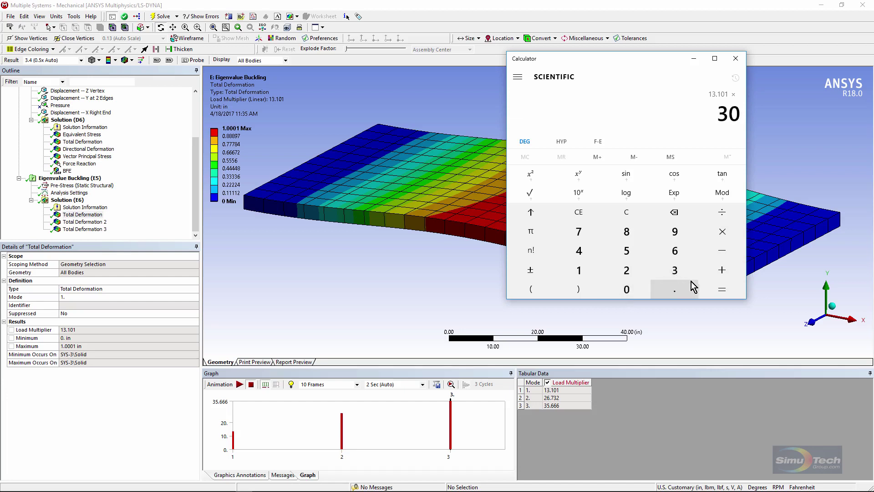
click(722, 291)
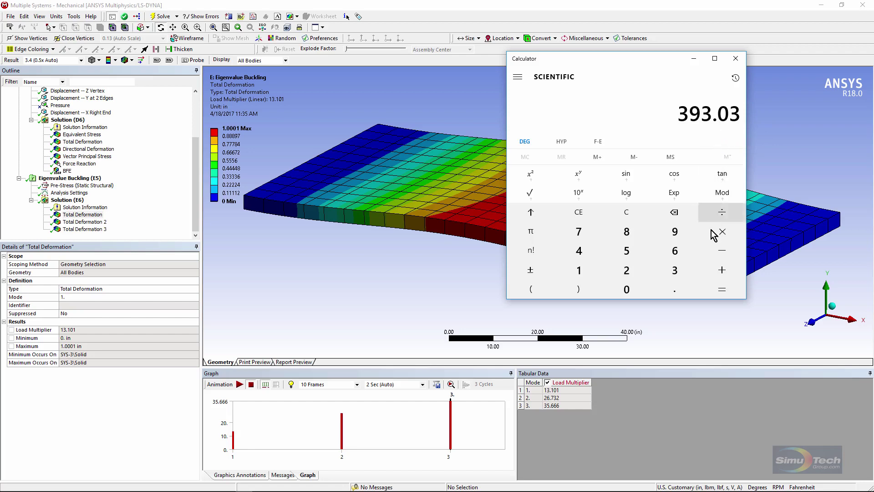
- Add the 70 °F environment temperature to the product to get the predicted buckling temperature
click(722, 271)
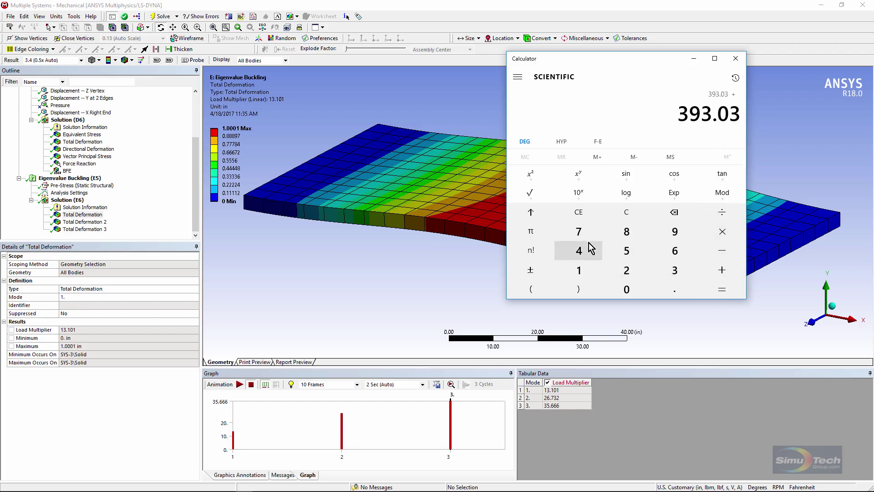
click(579, 231)
click(627, 289)
click(723, 291)
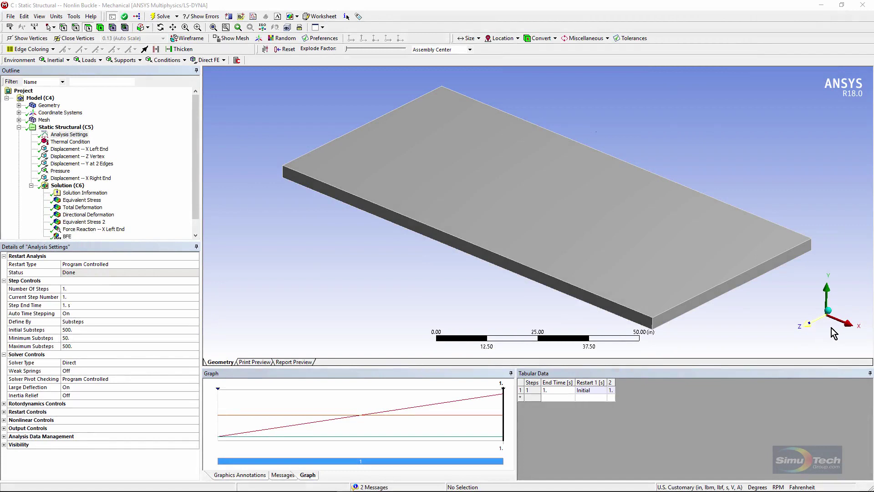
- Enlarge the outline tree and review the nonlinear buckling model's environment, thermal condition, analysis settings and pressure load
drag(162, 243, 165, 289)
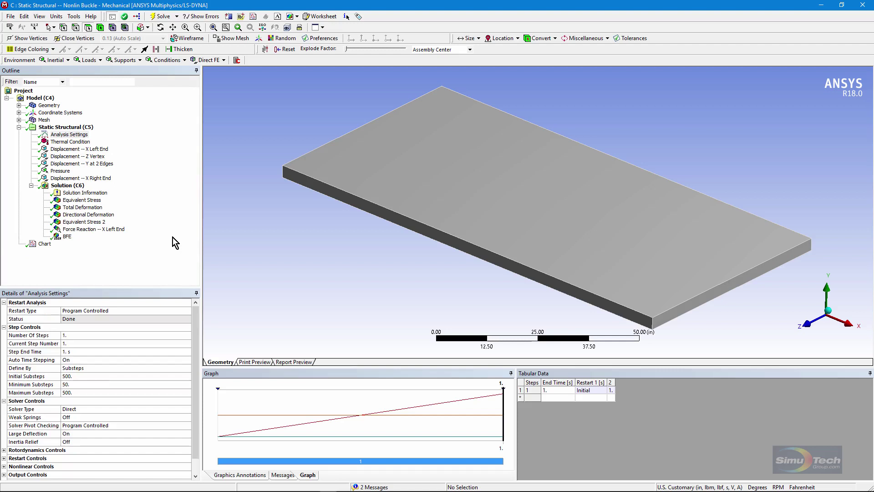
click(65, 129)
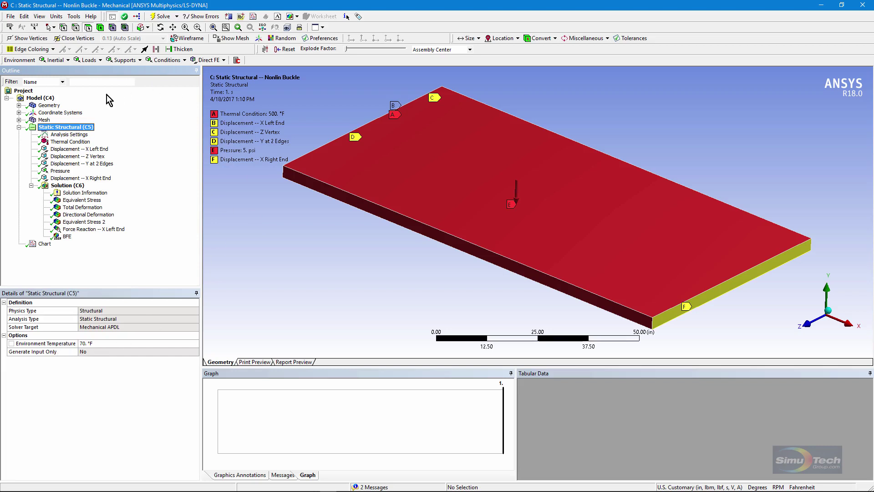
click(70, 141)
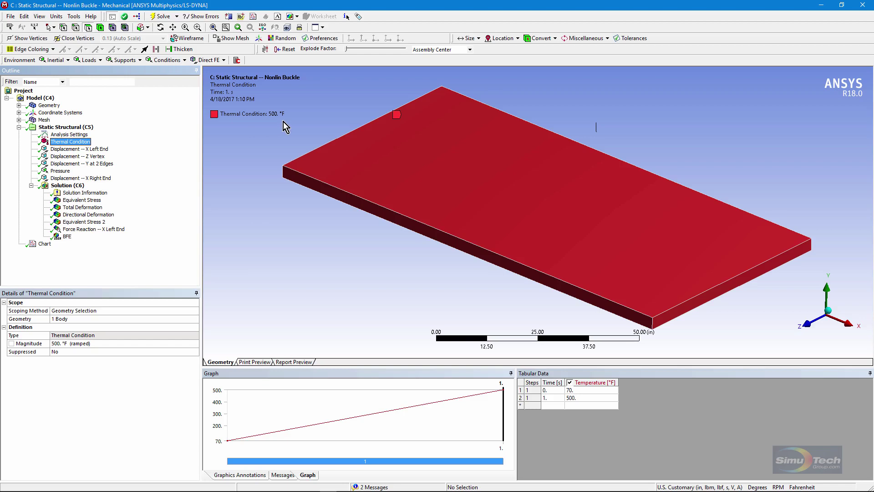
click(71, 136)
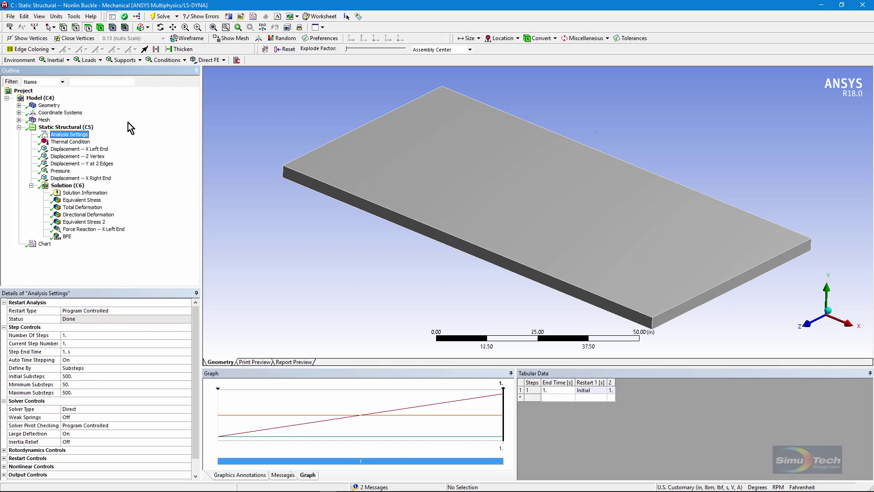
click(66, 172)
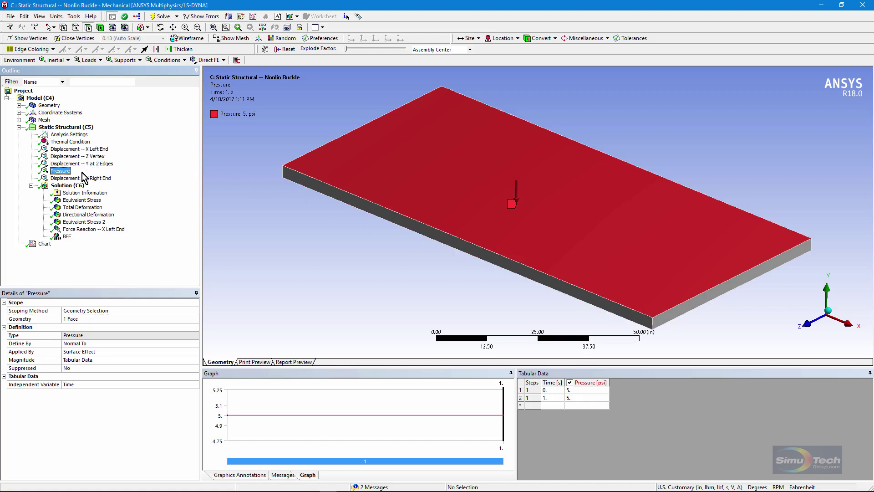
- Show the nonlinear model's equivalent stress and total deformation histories with only their maximum curves plotted
click(76, 201)
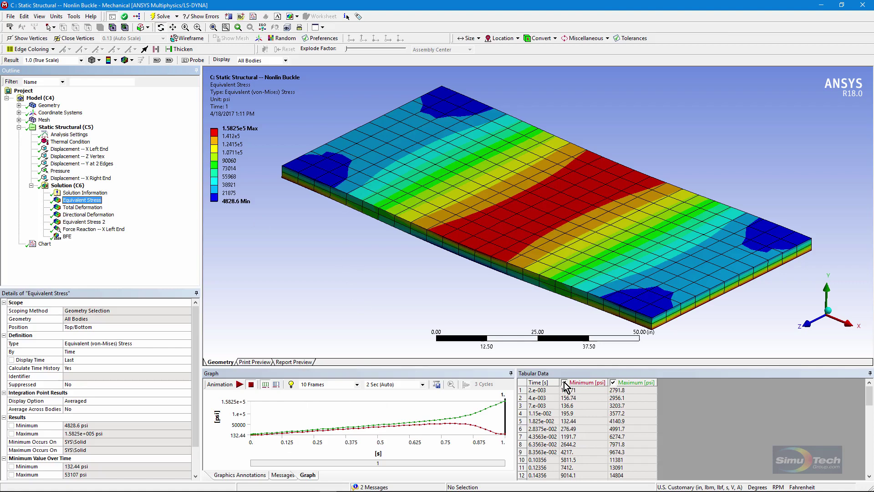
click(564, 382)
drag(281, 433, 501, 410)
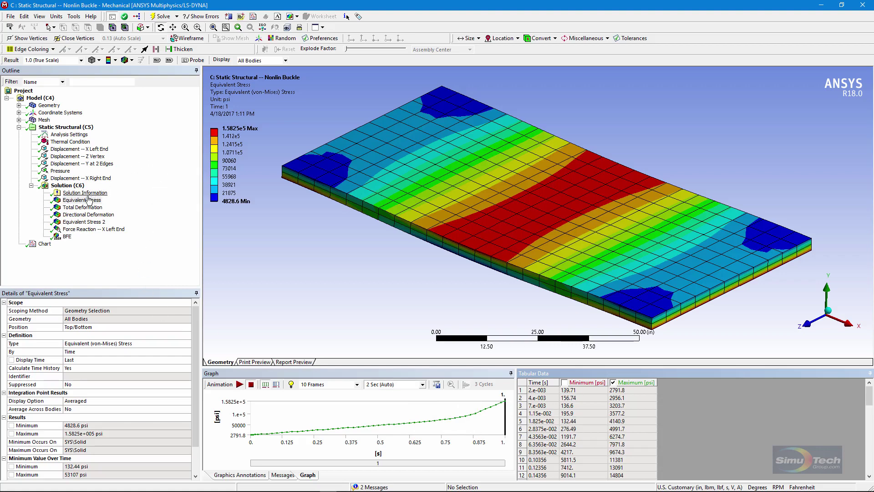
click(81, 208)
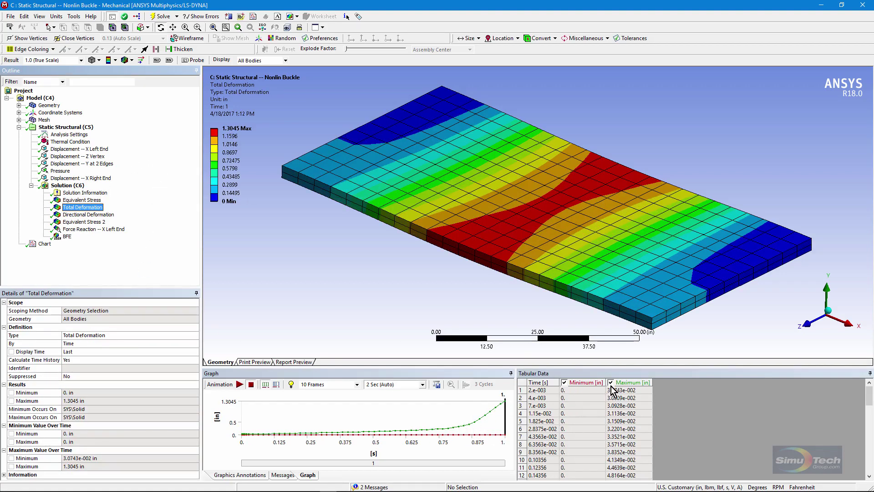
click(564, 382)
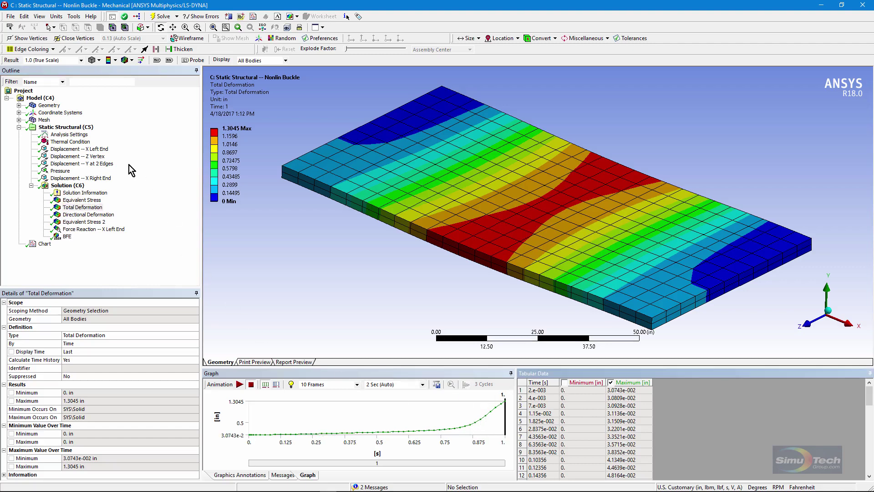
- View the nonlinear model's Y-axis directional deformation, second equivalent stress result and force reaction at the X left end
click(85, 215)
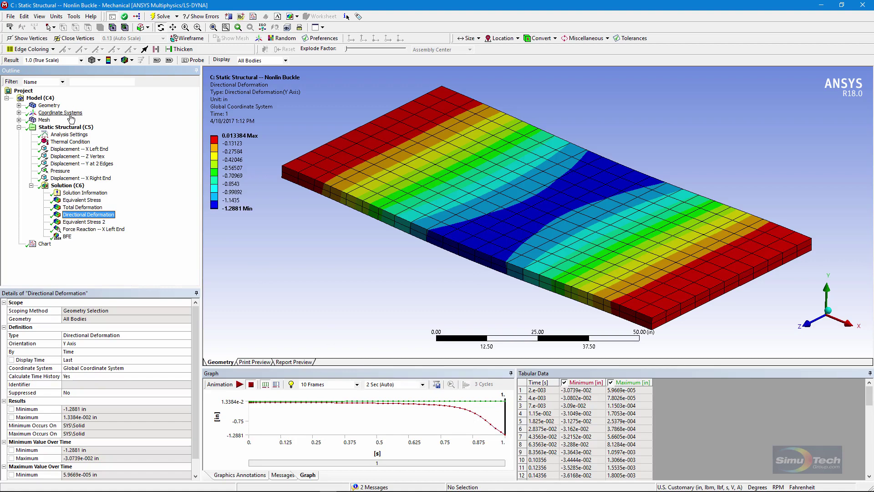
click(80, 223)
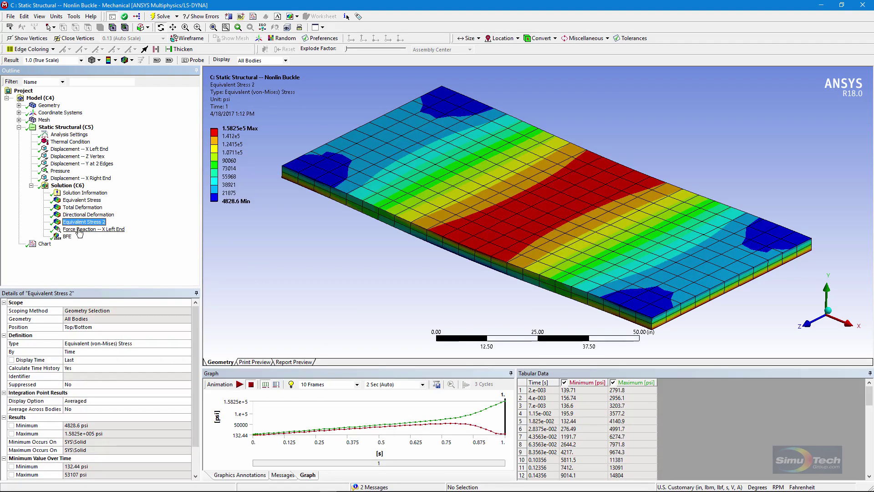
click(79, 230)
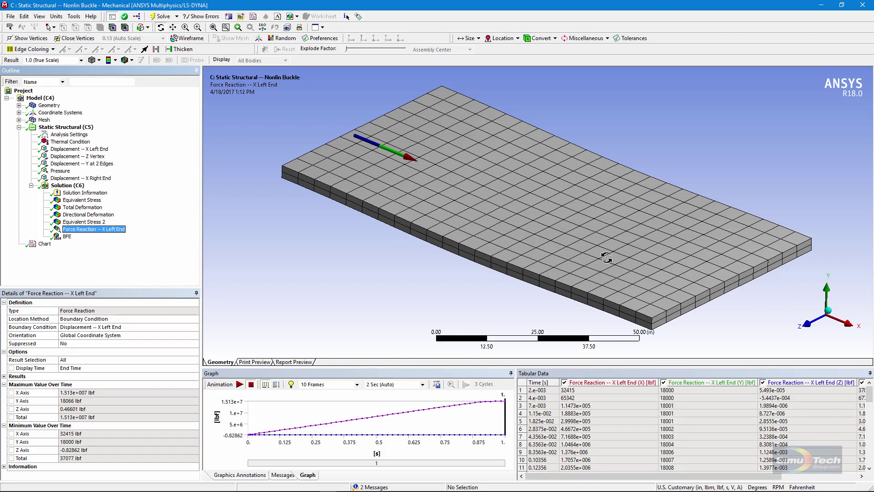
- Open the chart of reaction force against temperature and turn off its X and Y force reaction curves
click(45, 245)
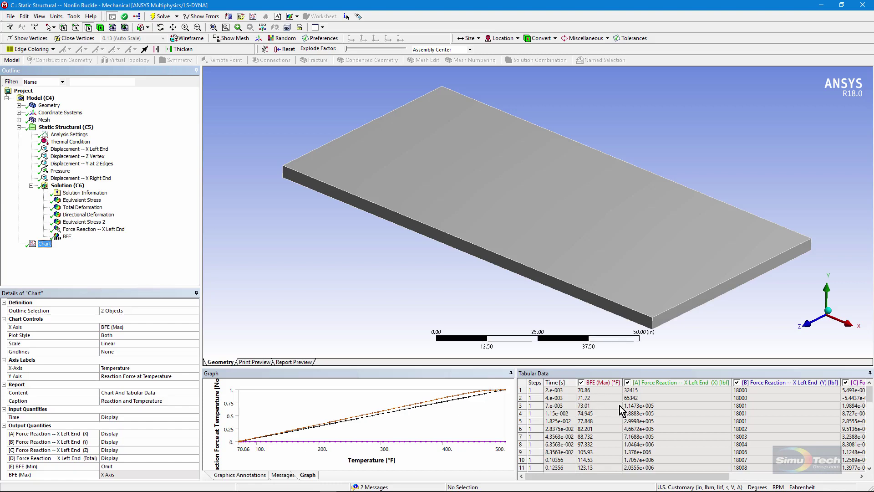
click(627, 383)
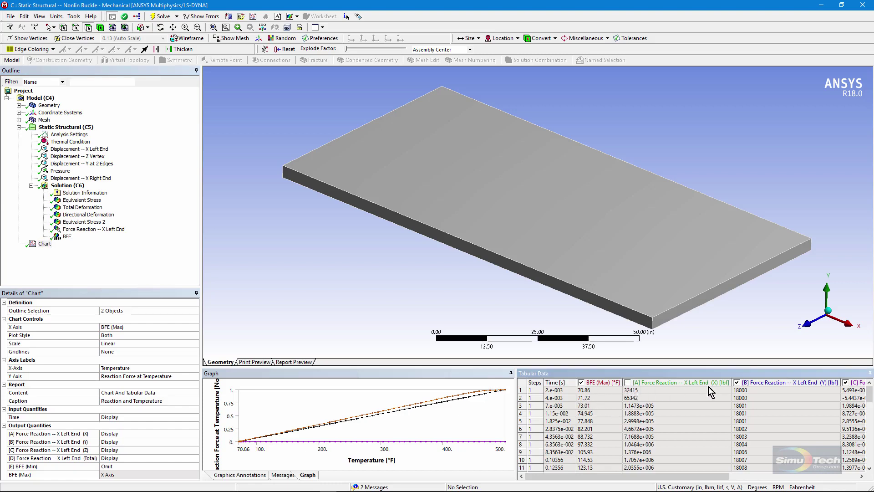
click(737, 382)
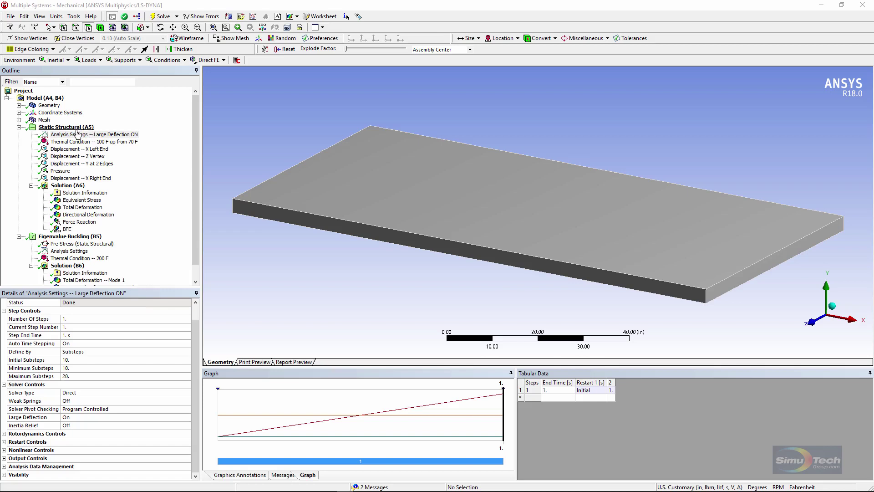
- Review the large-deflection static model's thermal condition and its X left end, X right end and Z vertex displacement constraints
click(77, 144)
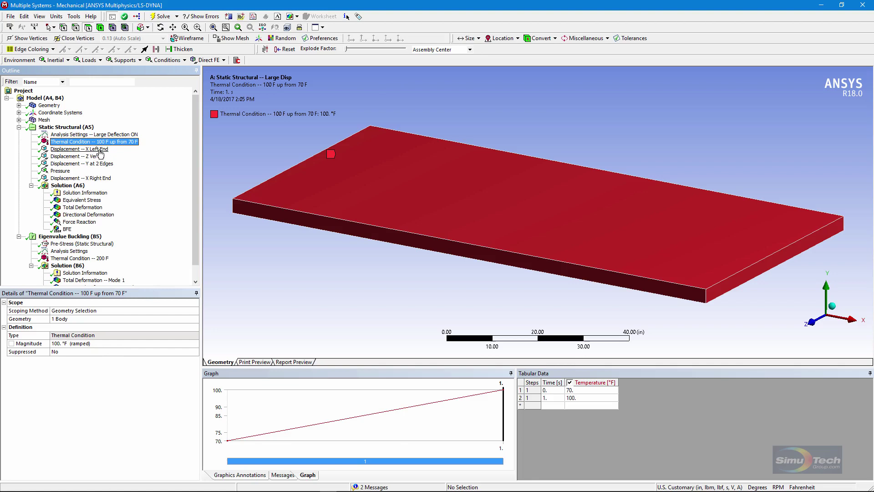
click(80, 149)
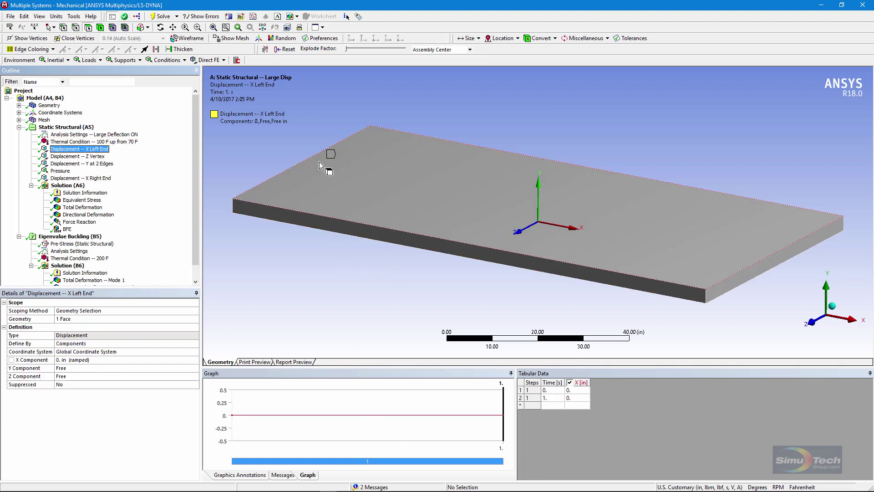
click(82, 178)
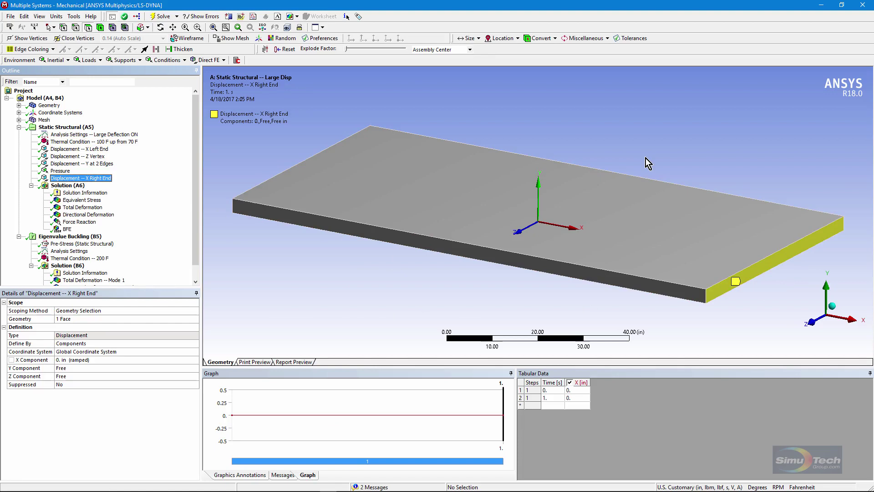
click(75, 157)
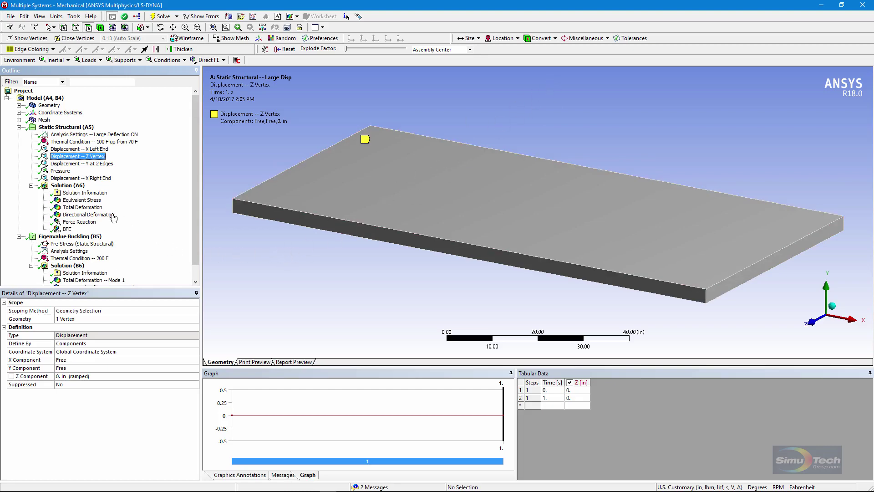
- View the large-deflection model's equivalent stress and total deformation results, and check its pressure load and analysis settings
click(93, 201)
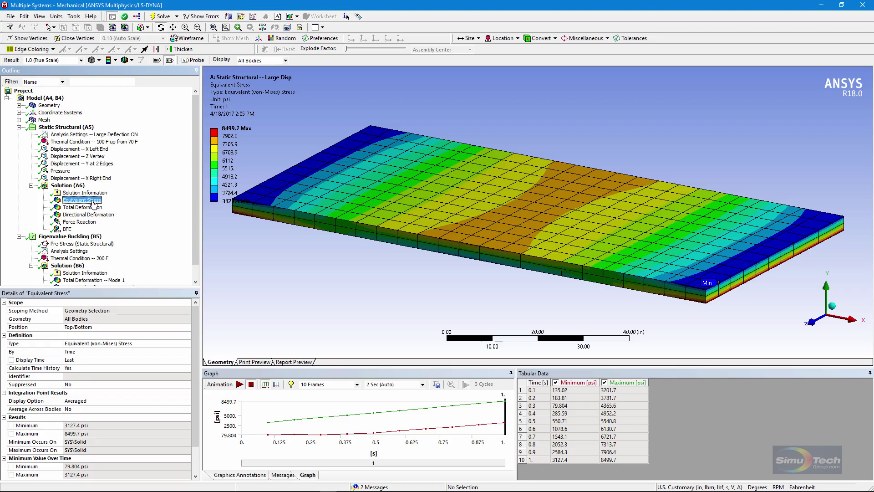
click(96, 208)
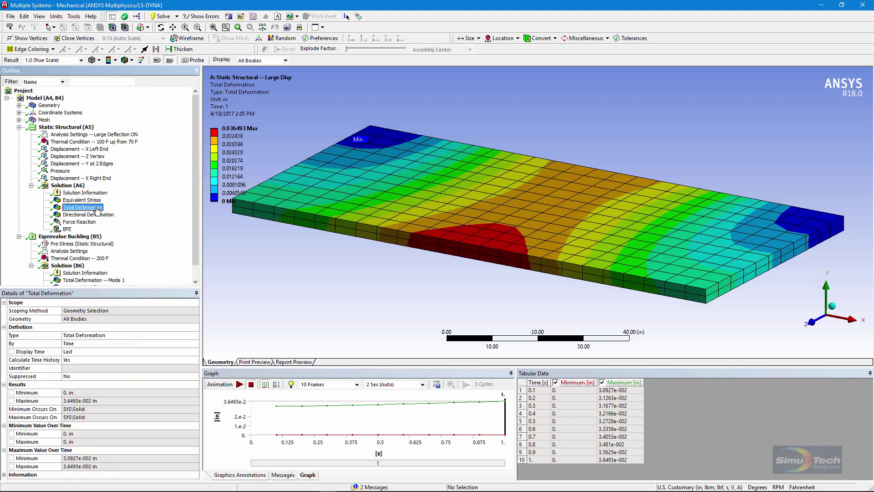
click(114, 172)
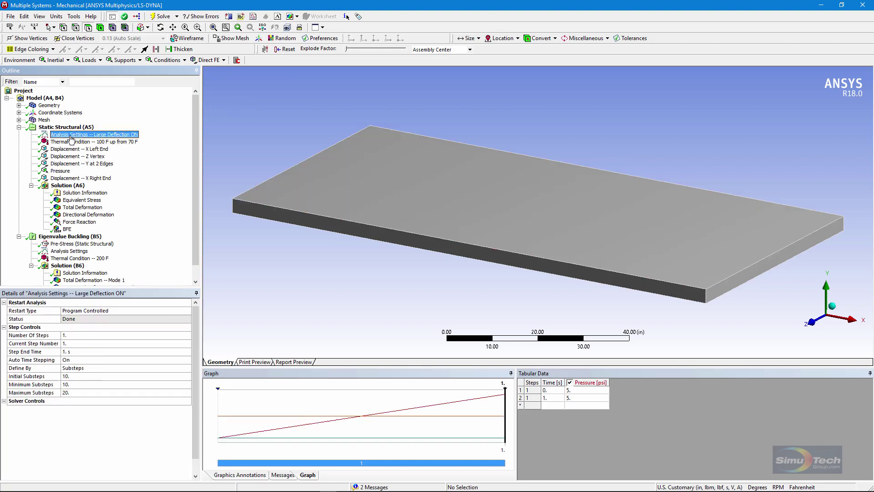
click(93, 135)
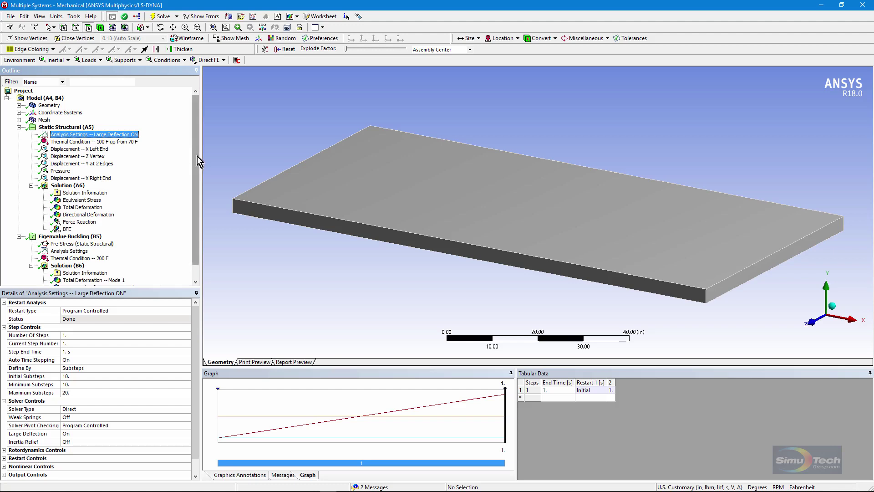
- Examine the linked eigenvalue buckling analysis and the options in its analysis settings
drag(197, 155, 195, 165)
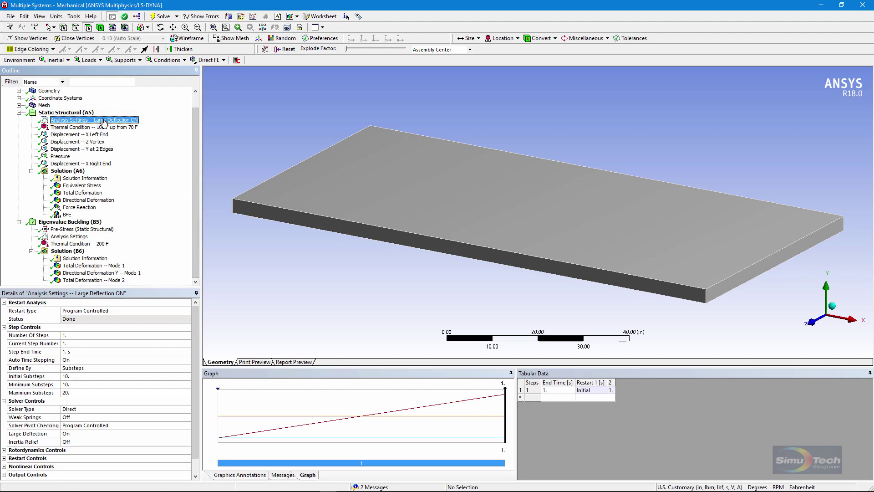
click(66, 223)
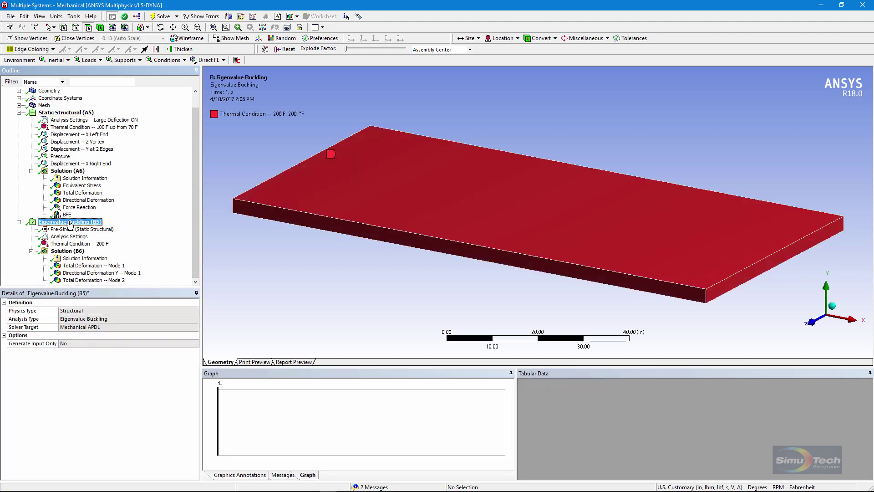
click(69, 236)
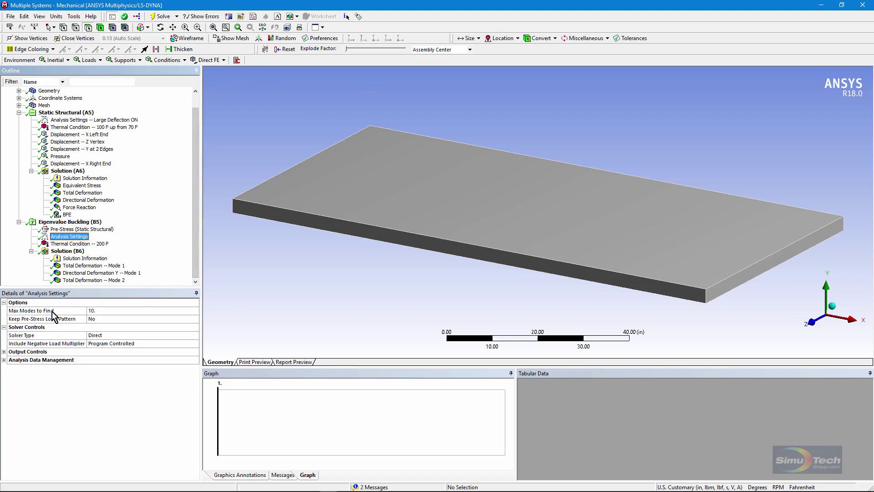
- Compare the buckling analysis's 200 F thermal condition with the static model's 100 F condition, and check the Mode 1 load multiplier
click(79, 244)
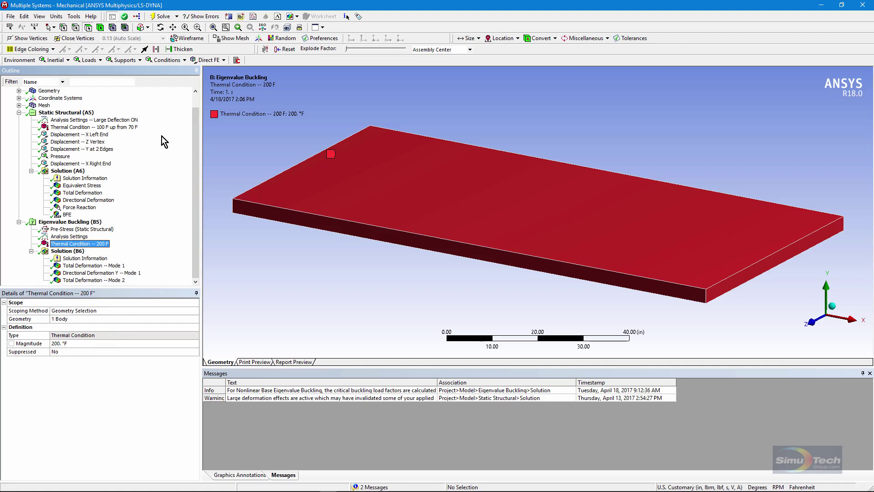
click(104, 127)
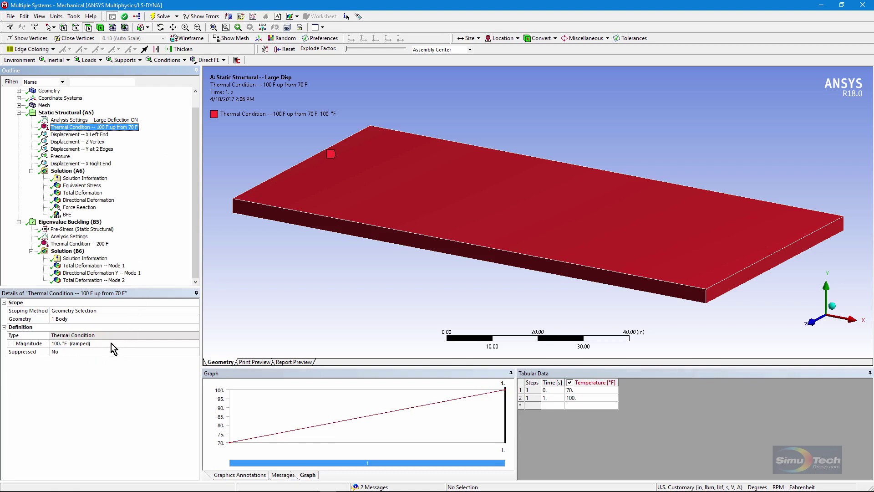
click(93, 244)
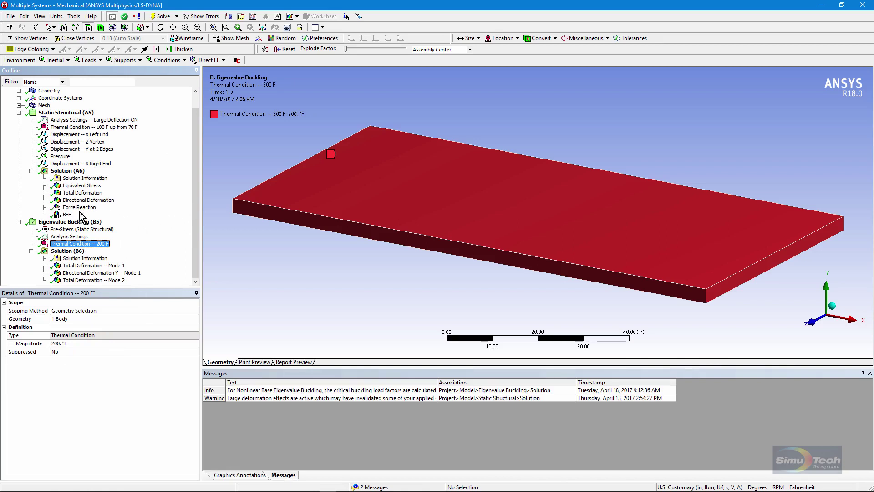
click(74, 266)
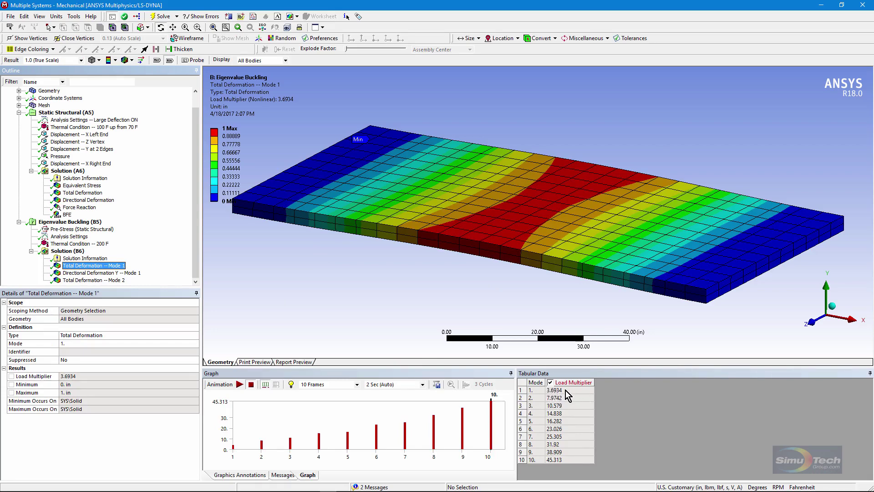
click(99, 245)
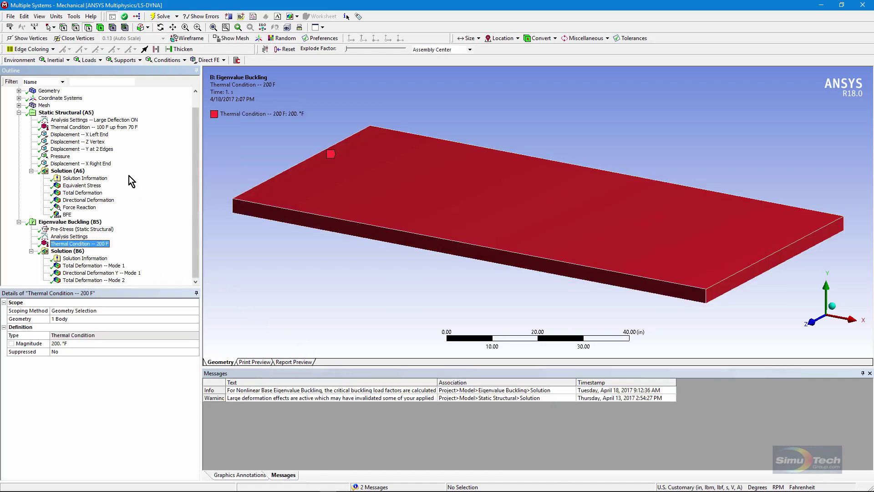
click(86, 128)
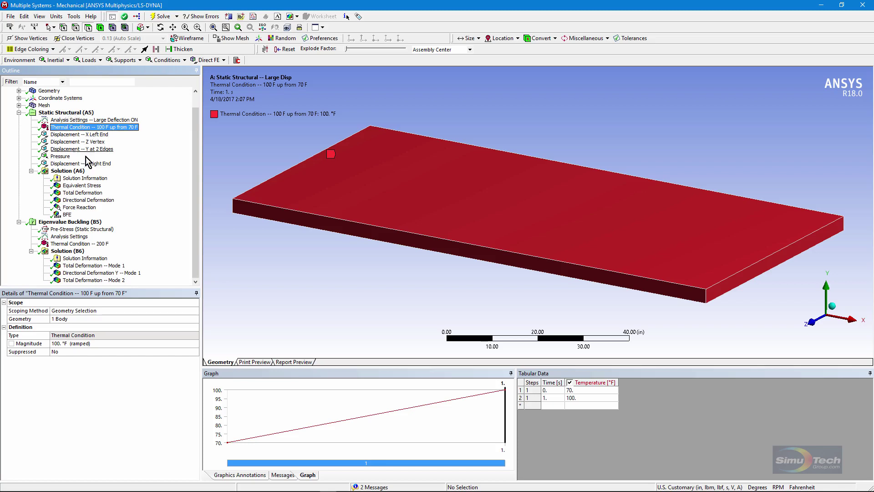
click(94, 266)
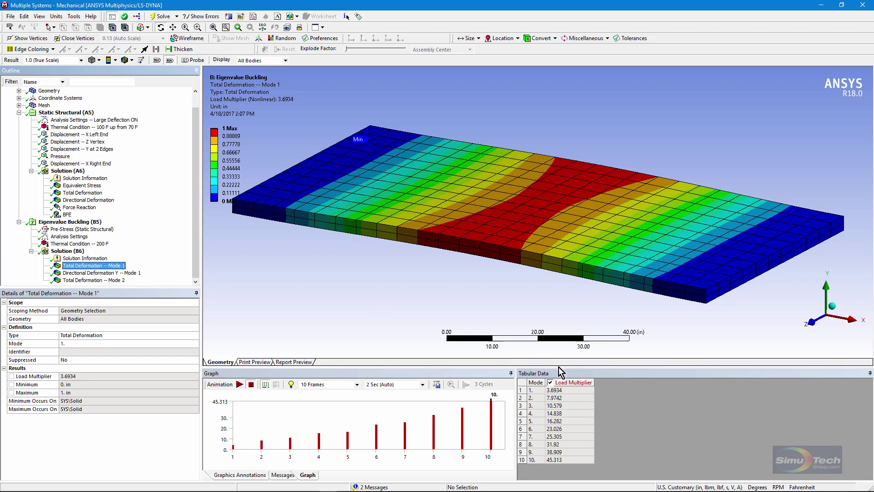
- Switch to Calculator and multiply the 100 °F buckling temperature increment by the Mode 1 load multiplier 3.6934
mouse_move(356, 489)
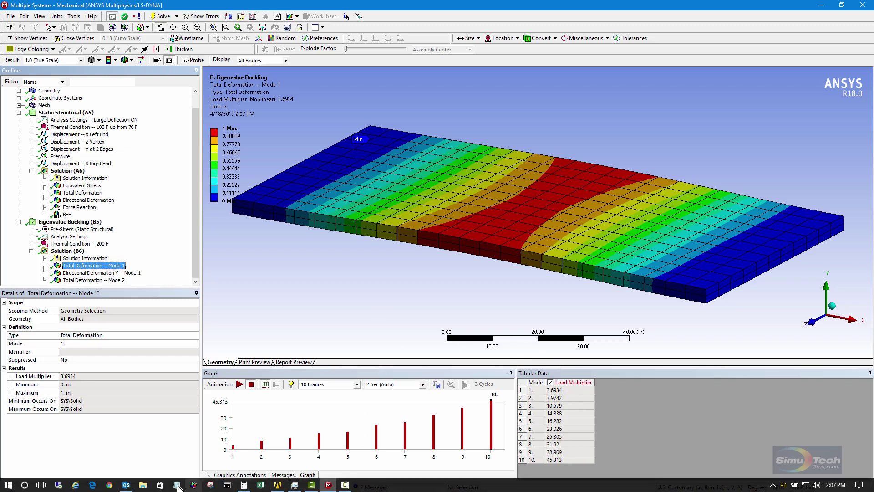
click(244, 486)
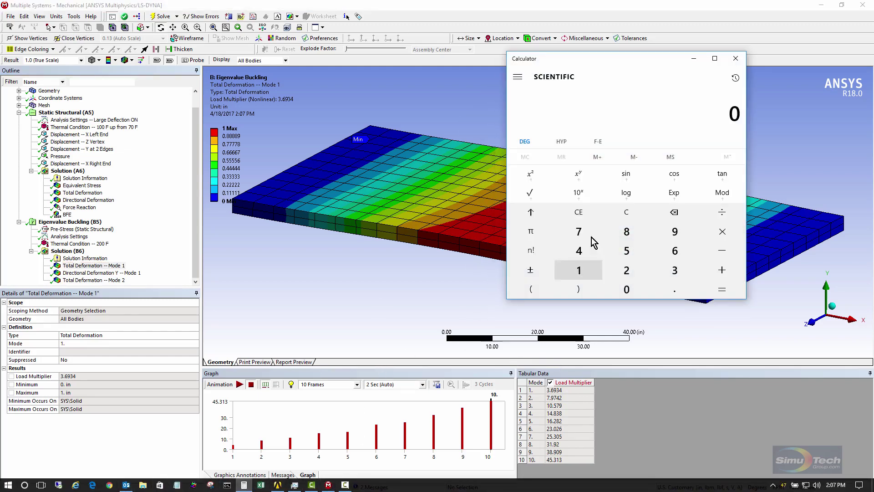
drag(604, 61, 702, 24)
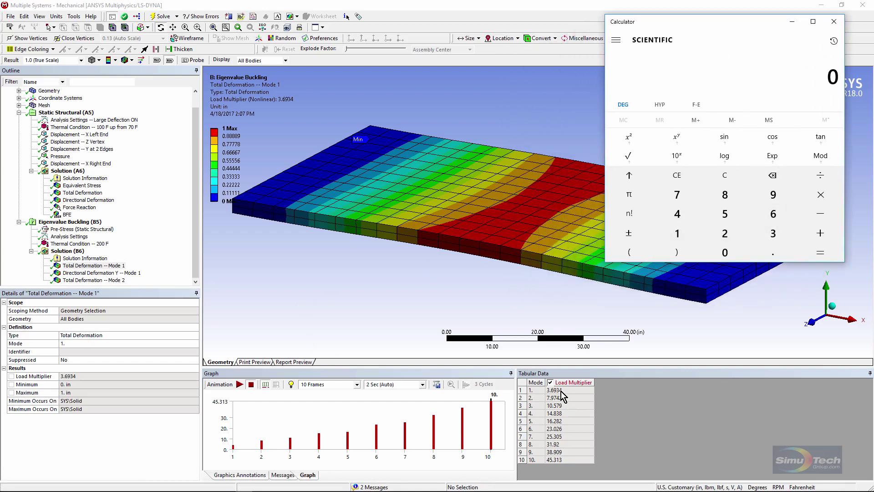
click(678, 233)
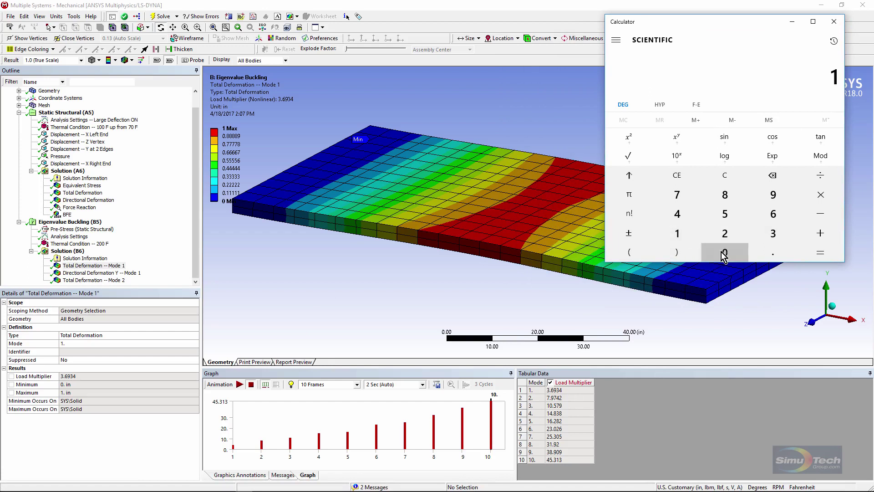
click(724, 253)
click(724, 253)
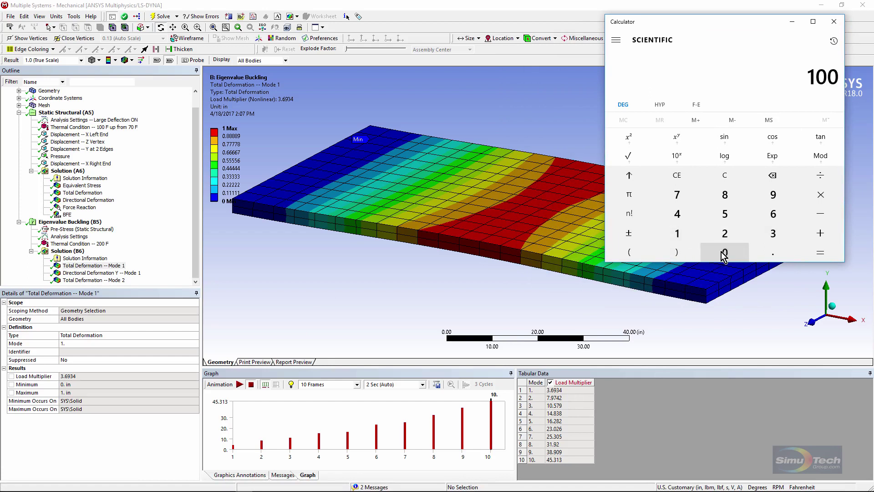
click(821, 199)
click(772, 233)
click(772, 252)
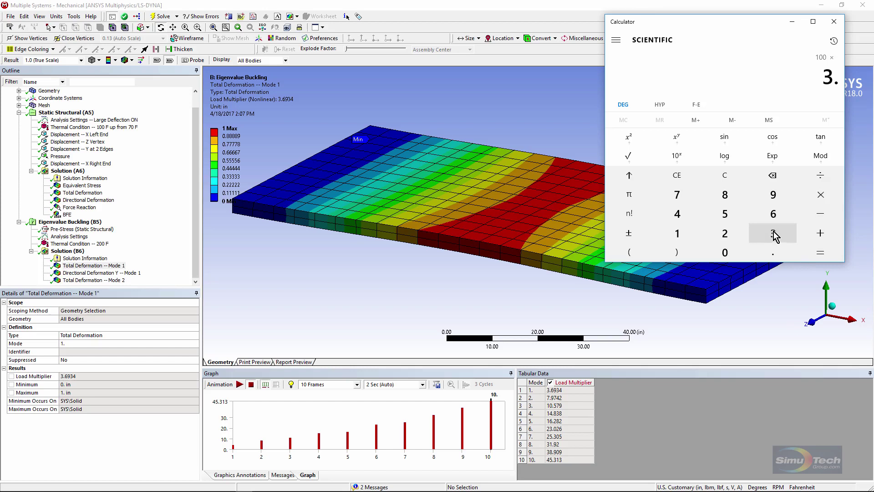
click(773, 214)
click(772, 194)
click(772, 233)
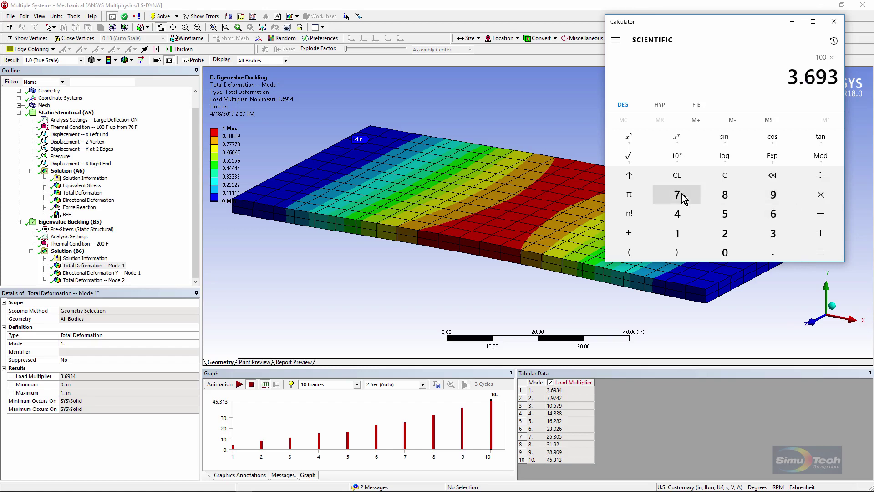
click(679, 216)
click(822, 253)
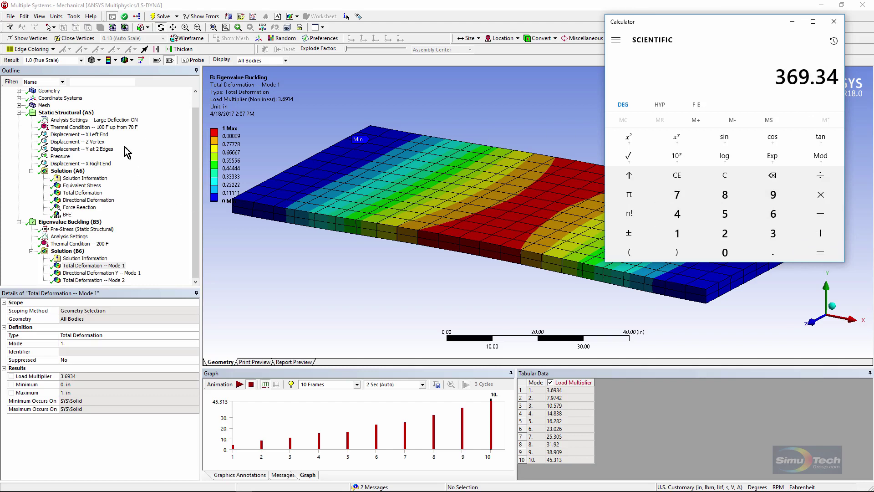
- Add the static model's 100 °F prestress temperature to the product and close Calculator
click(822, 234)
click(683, 234)
click(728, 252)
click(742, 253)
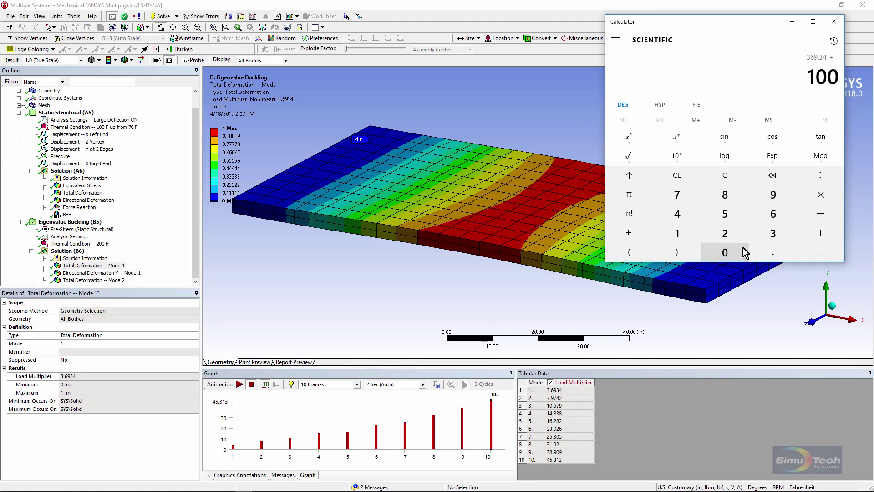
click(821, 253)
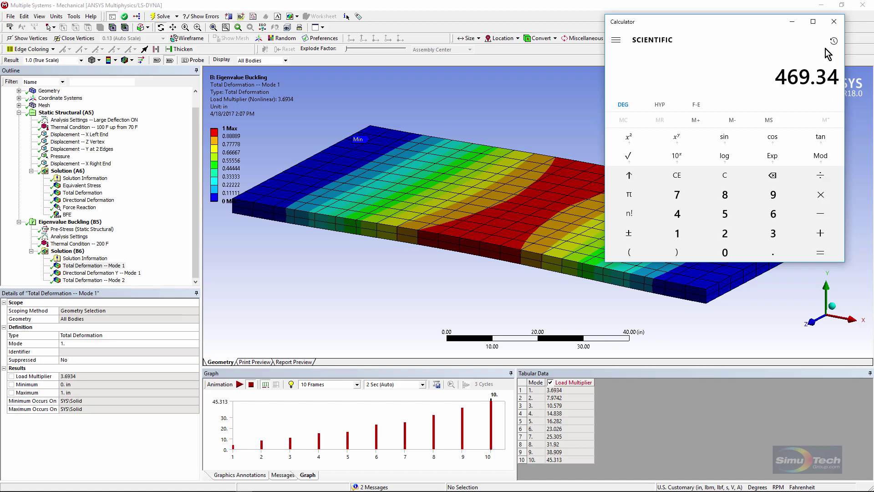
click(834, 22)
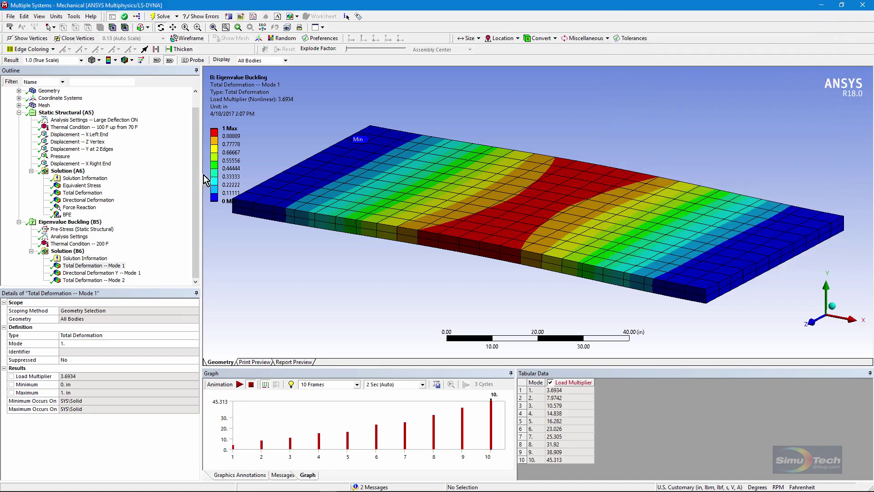
- Review the static analysis's loads and supports, the buckling solution's load multipliers and the Mode 1 total deformation
click(66, 112)
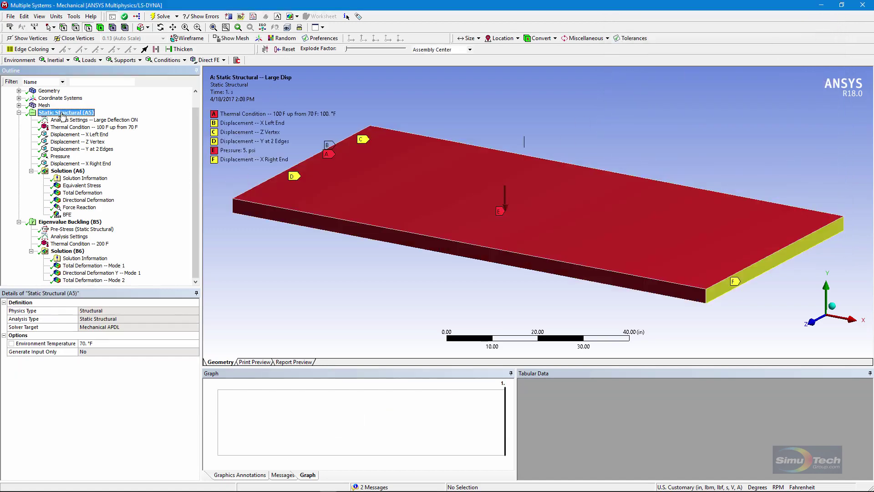
click(72, 251)
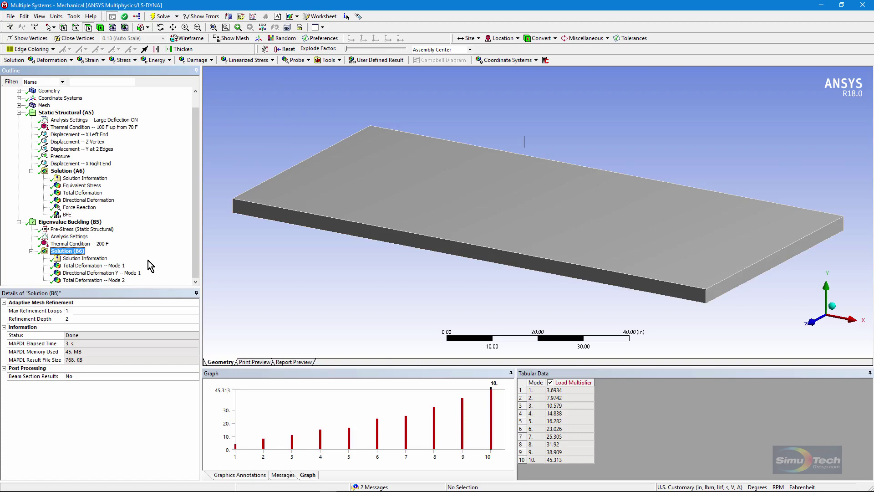
click(107, 265)
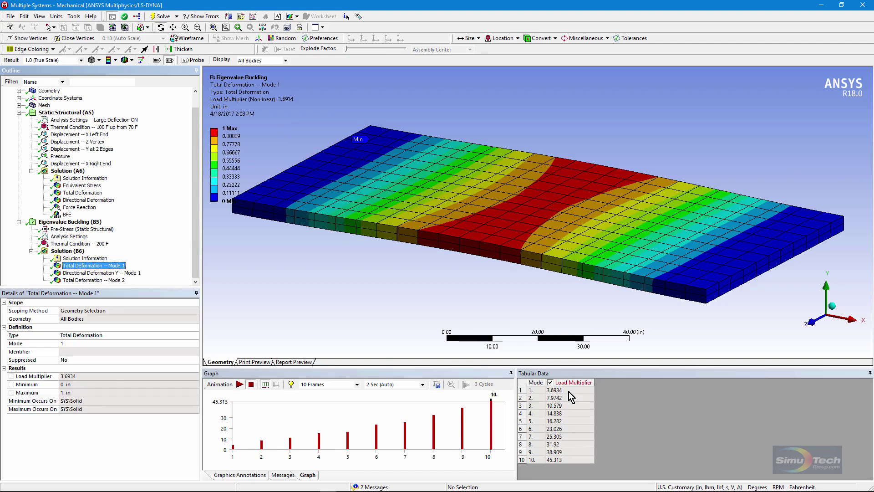
- Recheck the buckling and static thermal conditions against each other and against the Mode 1 load multiplier
click(83, 244)
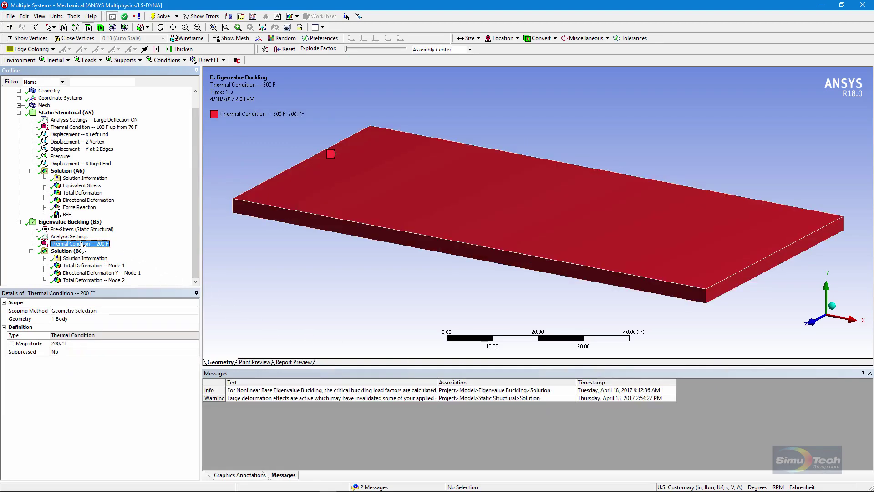
click(94, 127)
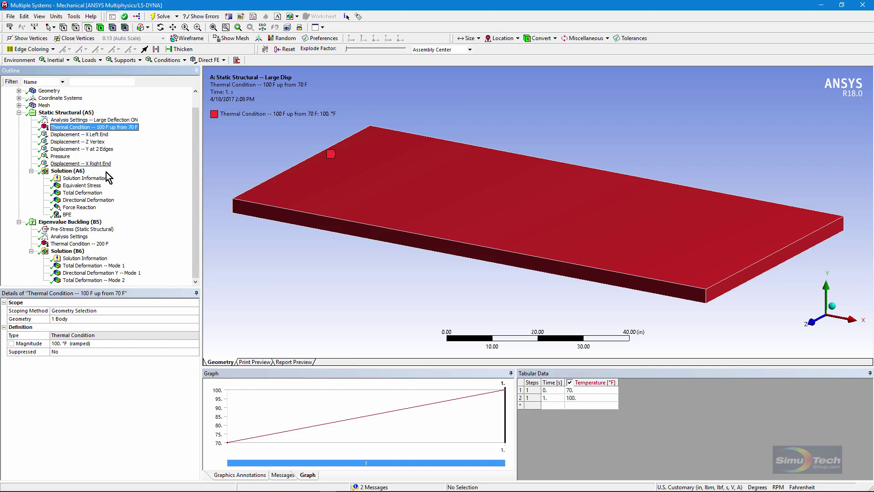
click(90, 244)
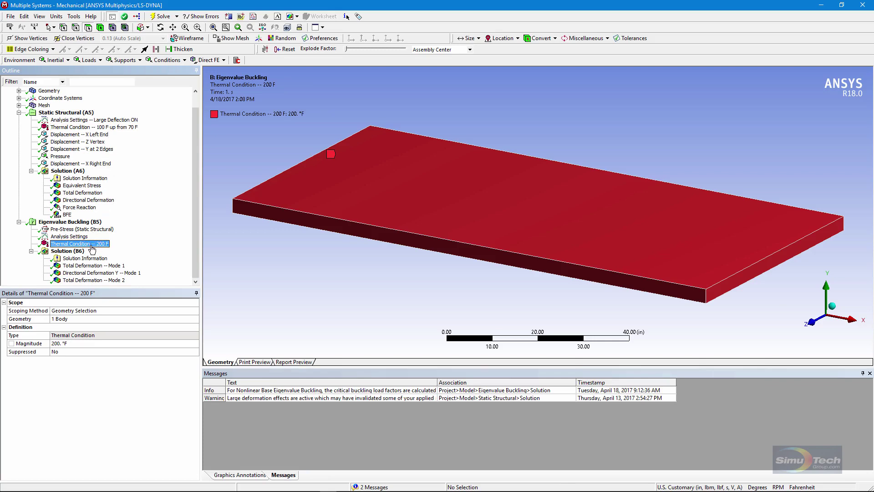
click(91, 266)
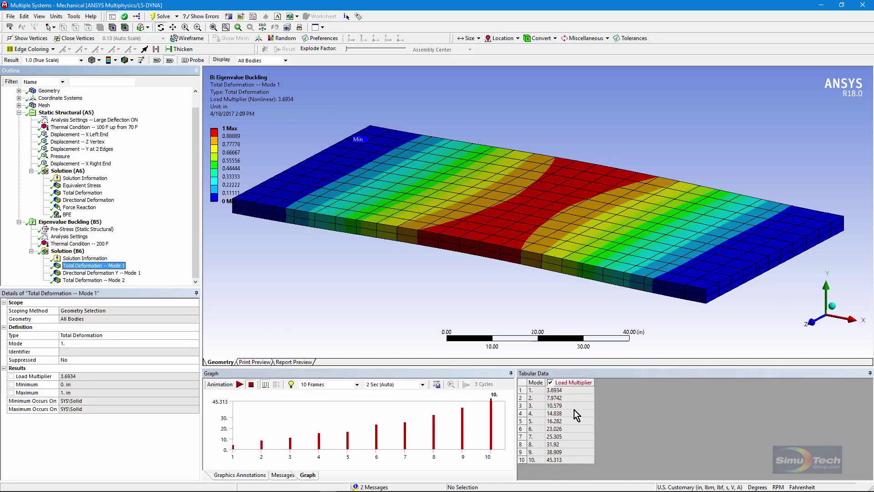
click(98, 127)
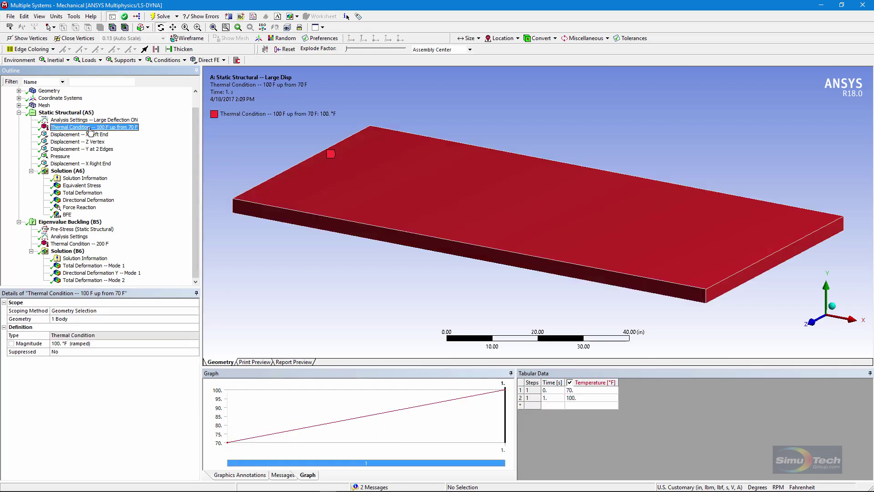